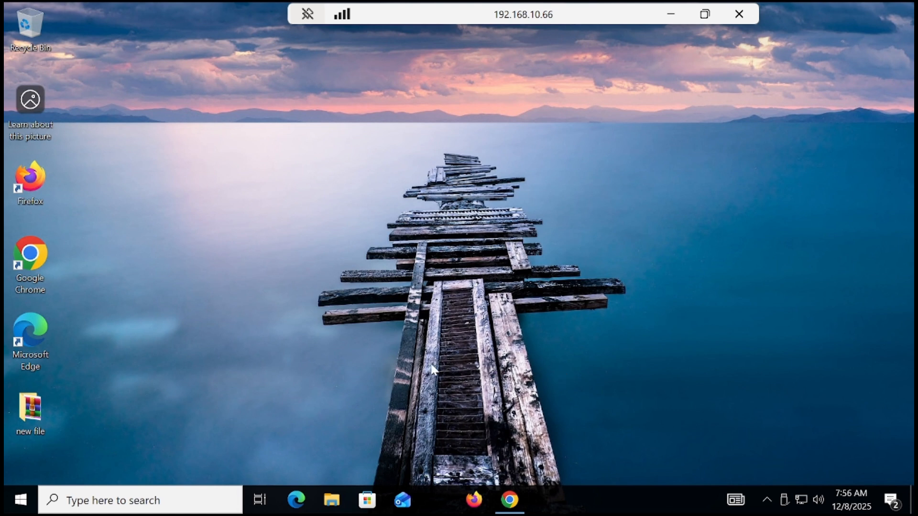
Check the programs installed on the PC in Control Panel's Programs and Features list, then close it
click(22, 507)
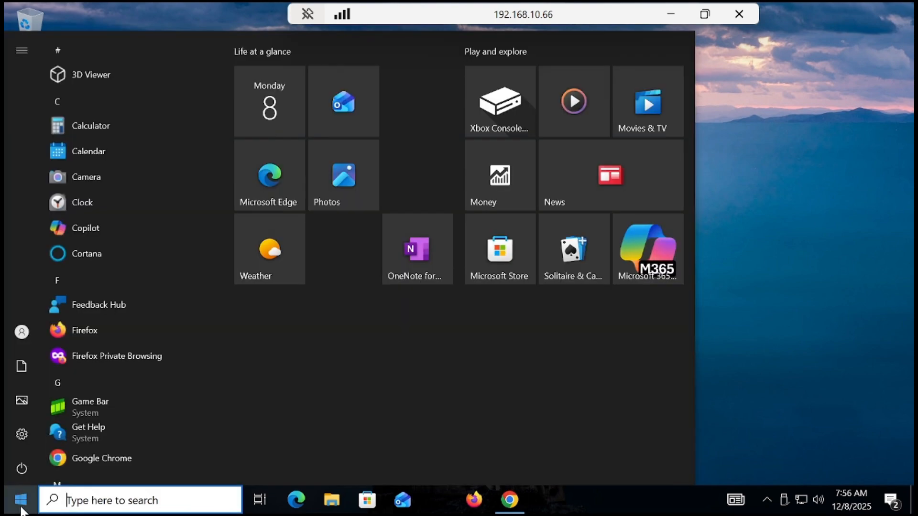
text(co)
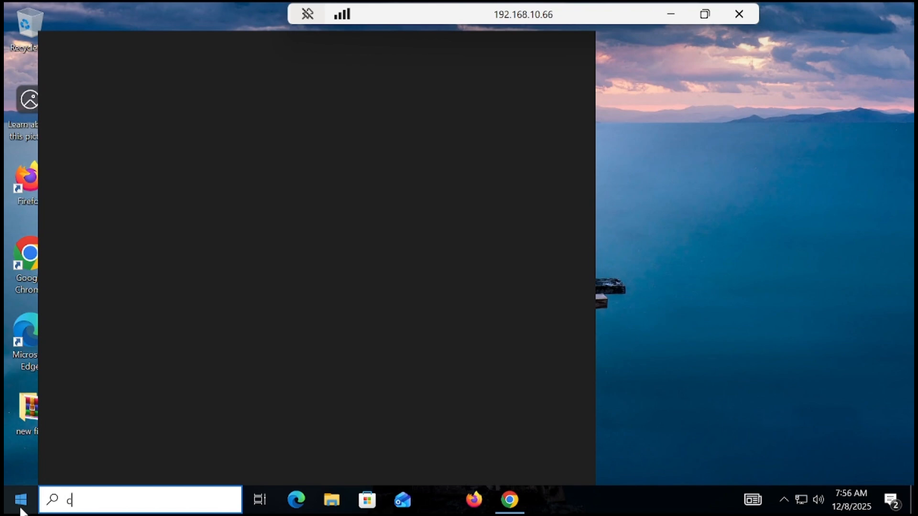
text(n)
key(Escape)
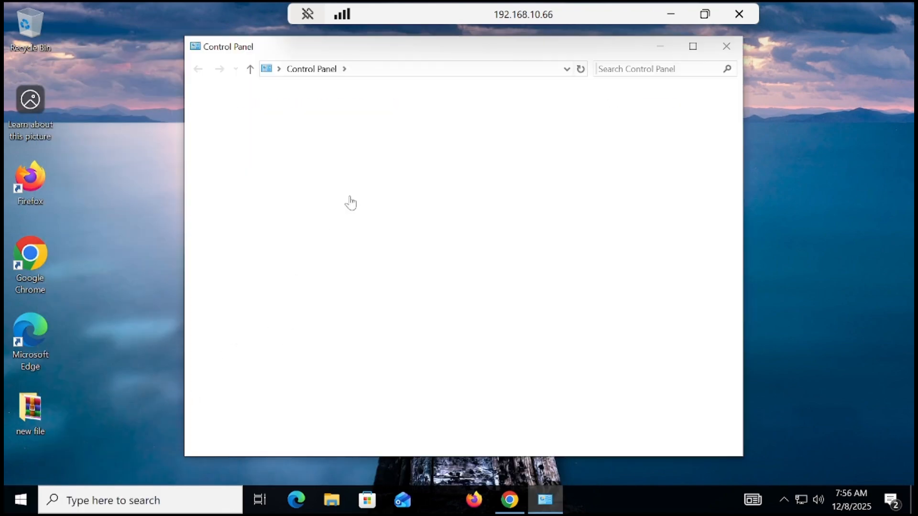
click(314, 302)
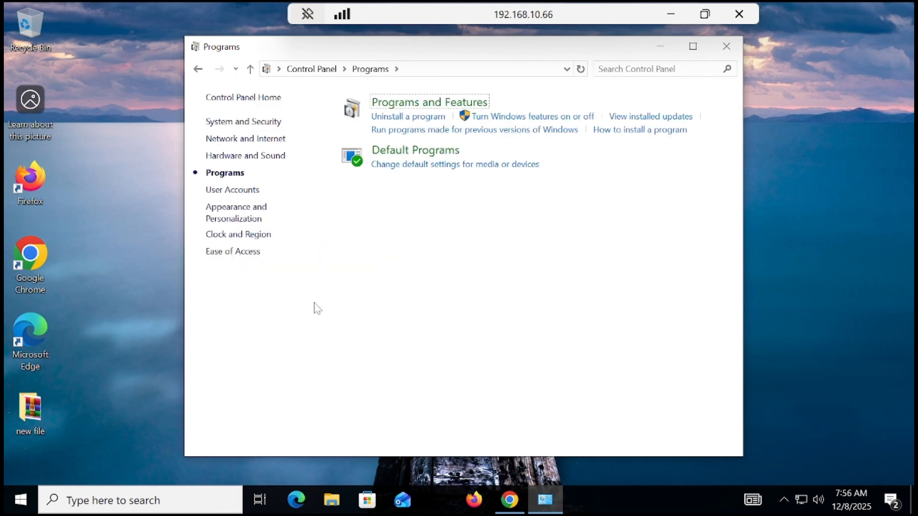
click(427, 108)
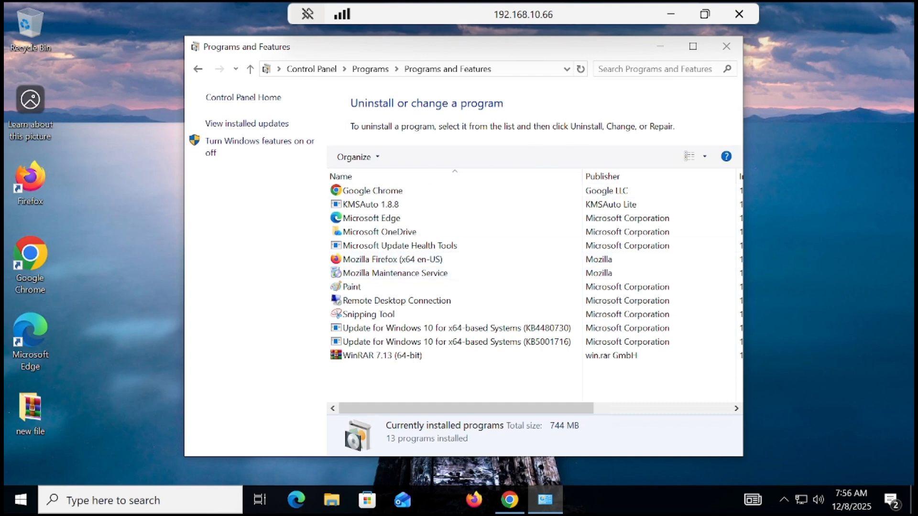
click(725, 46)
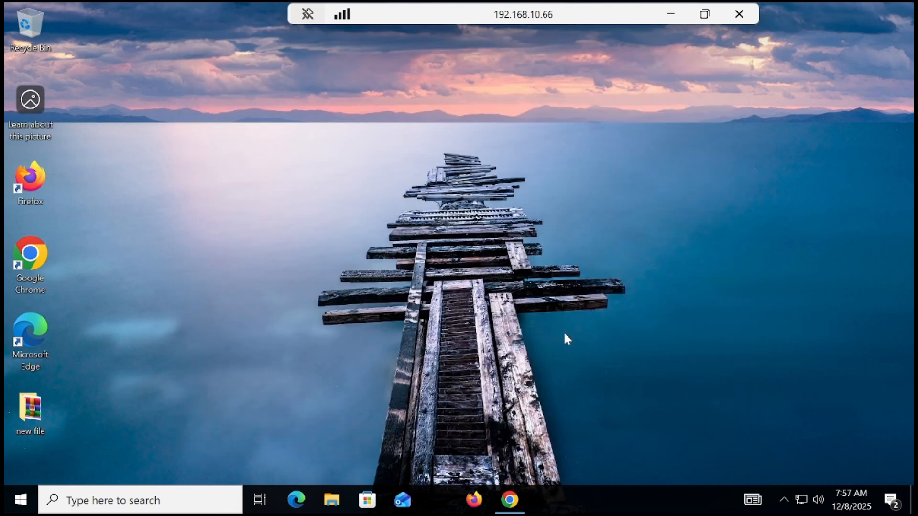
Switch to Google Chrome, search for "office deployment tool" and open Microsoft's official download page from the results
click(510, 499)
click(334, 47)
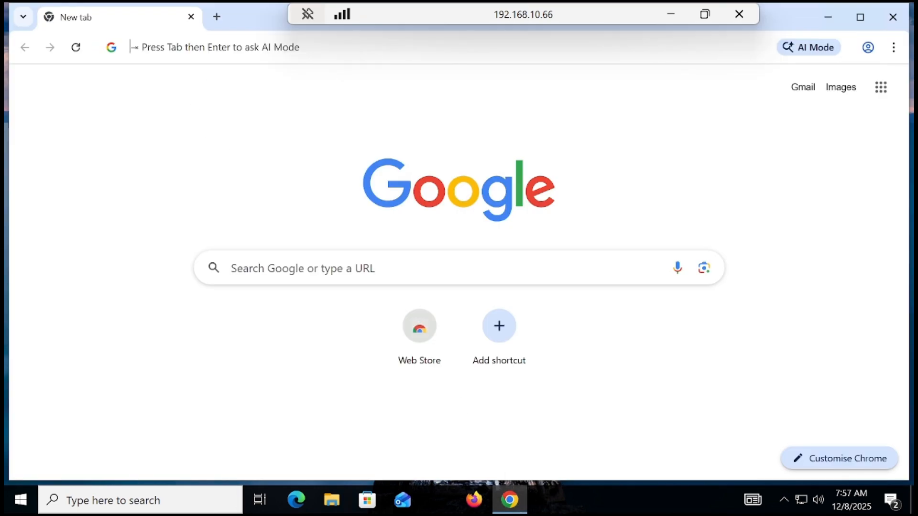
text(offi)
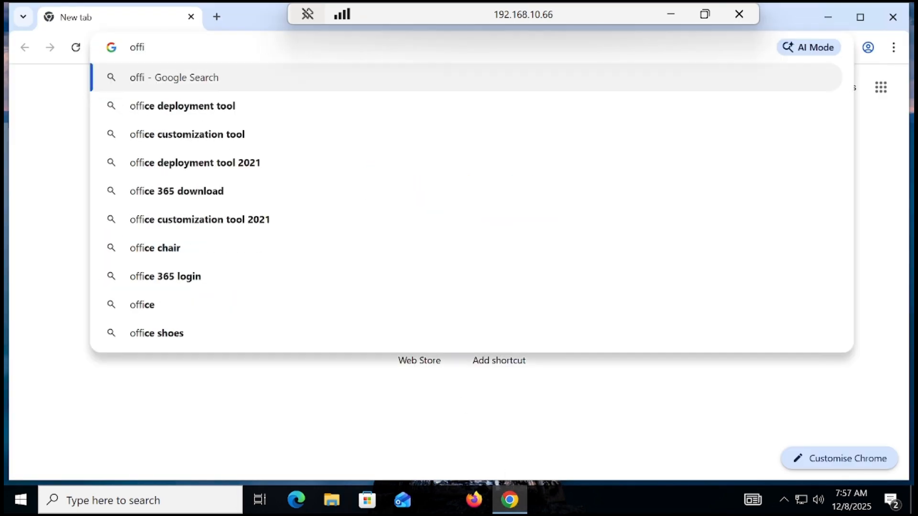
key(Down)
key(Return)
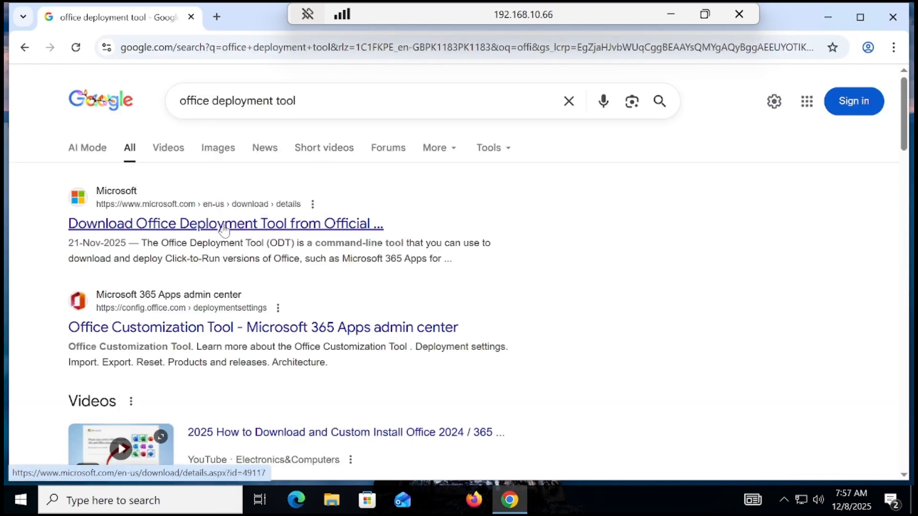
click(253, 228)
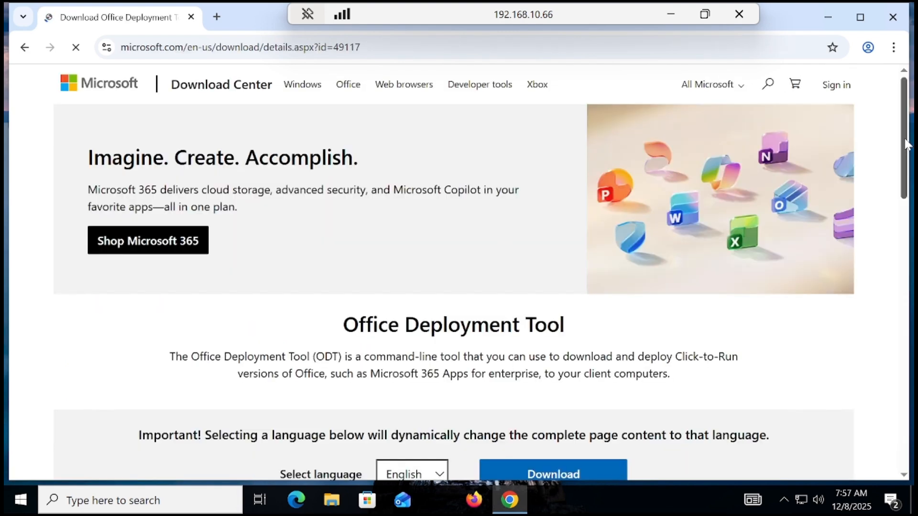
scroll(575, 323, down, 4)
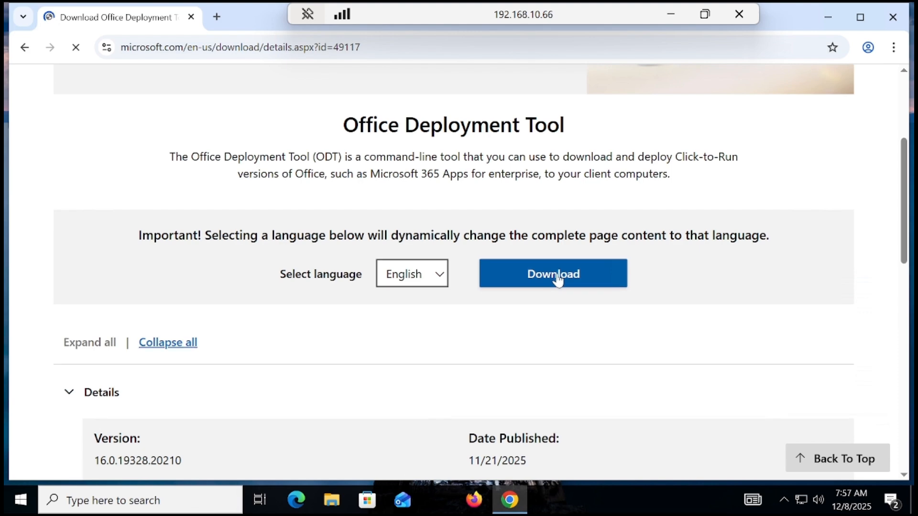
click(557, 277)
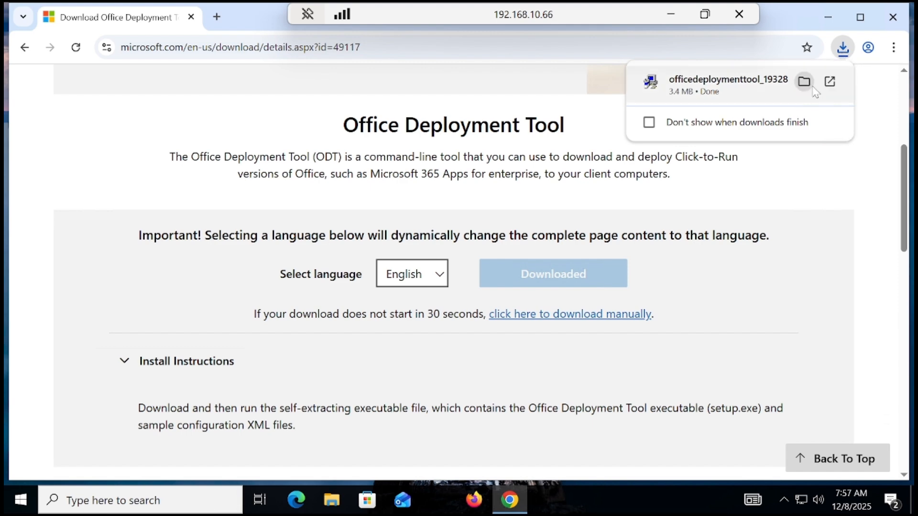
click(804, 81)
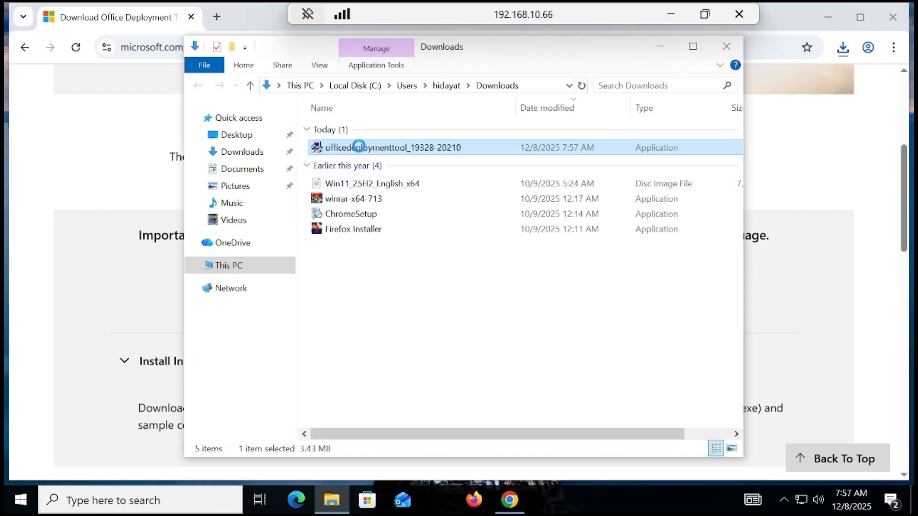
right_click(359, 150)
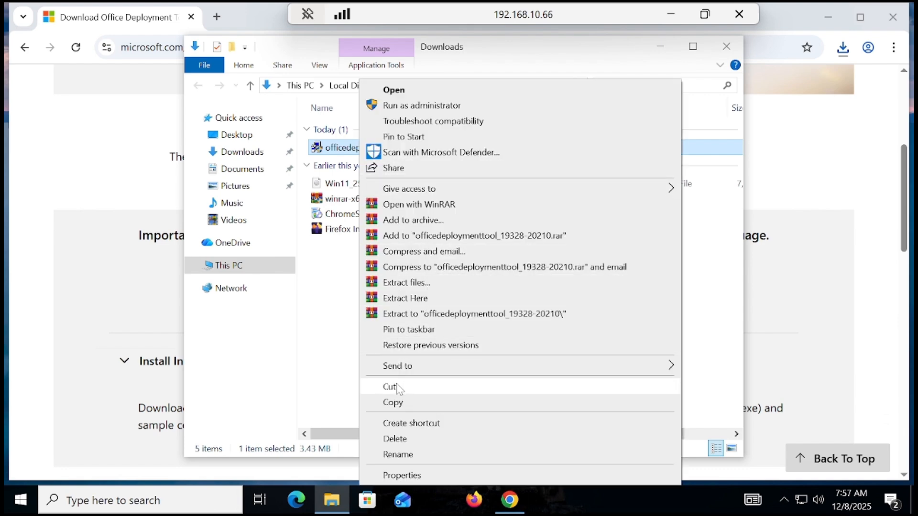
Create a new folder named "office" on Local Disk (C:)
click(213, 265)
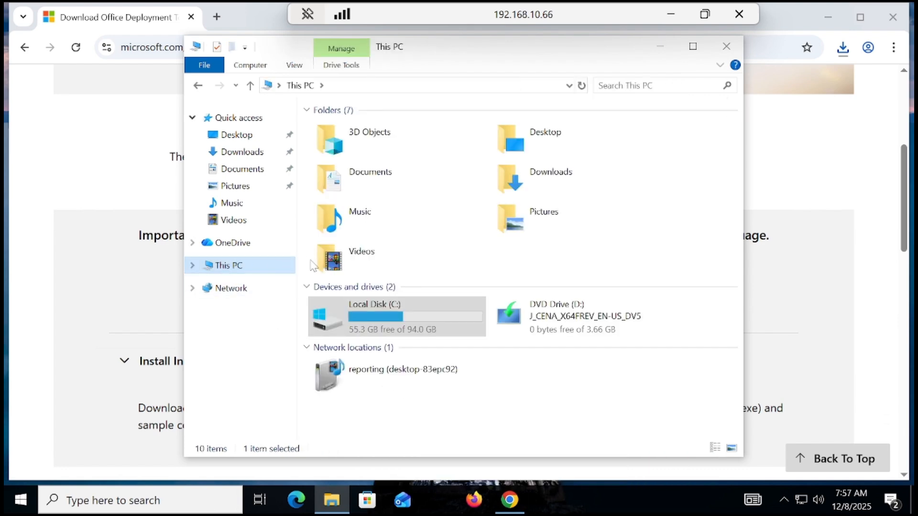
double_click(389, 319)
right_click(373, 252)
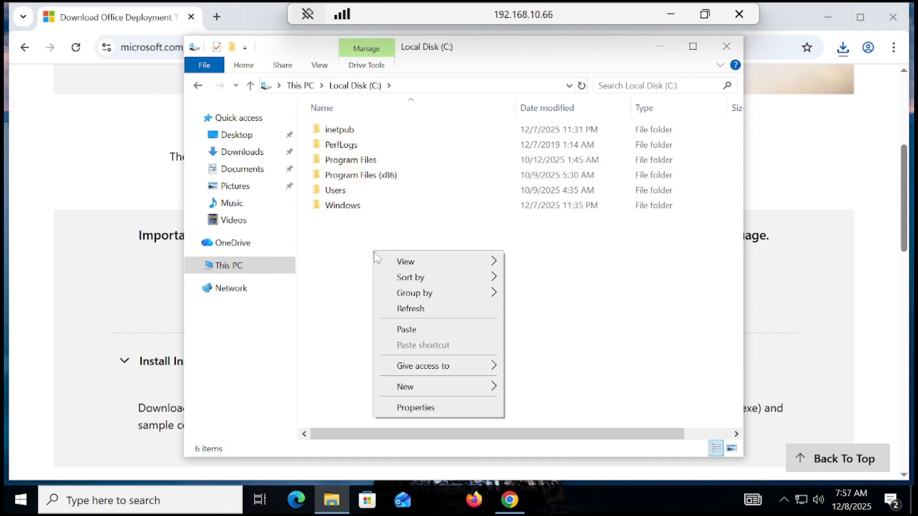
mouse_move(427, 386)
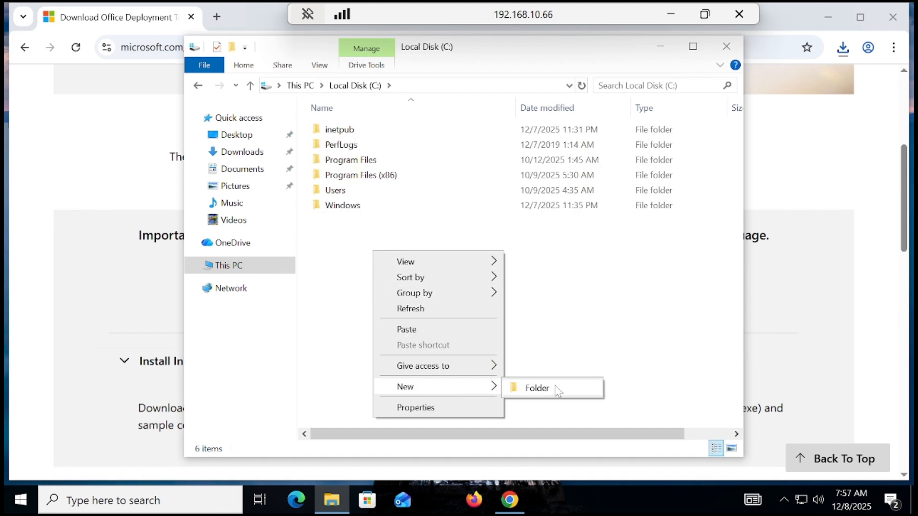
click(531, 387)
text(office)
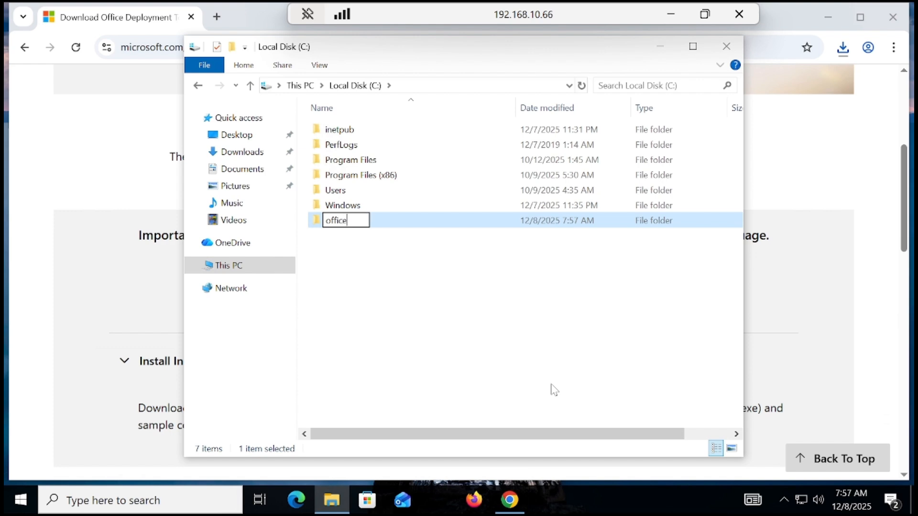
key(Return)
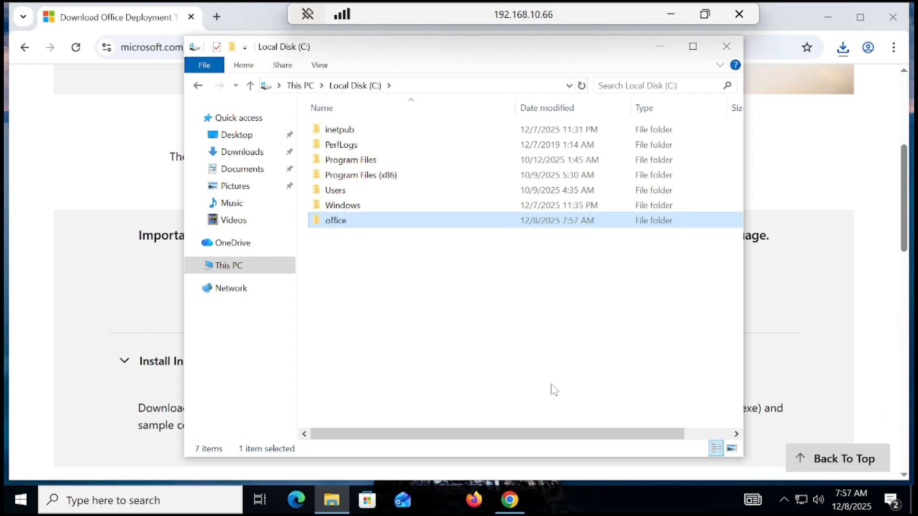
double_click(323, 221)
right_click(373, 196)
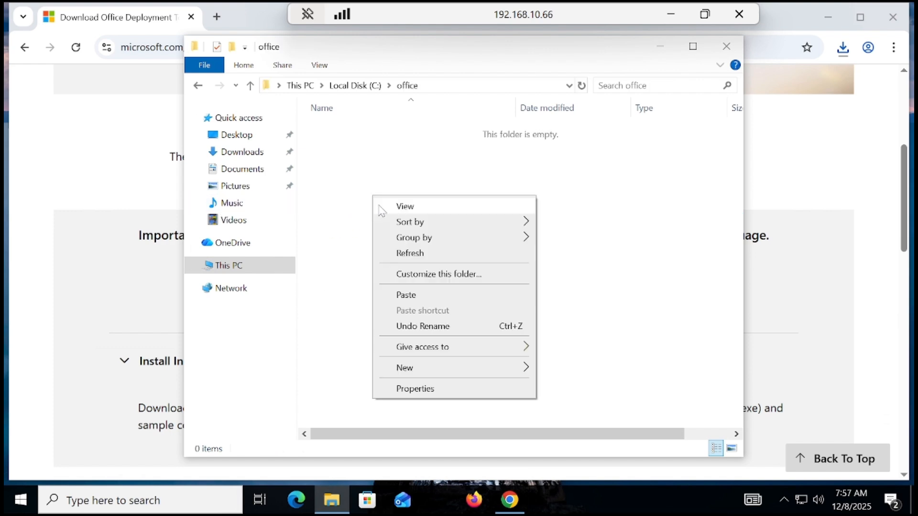
click(410, 295)
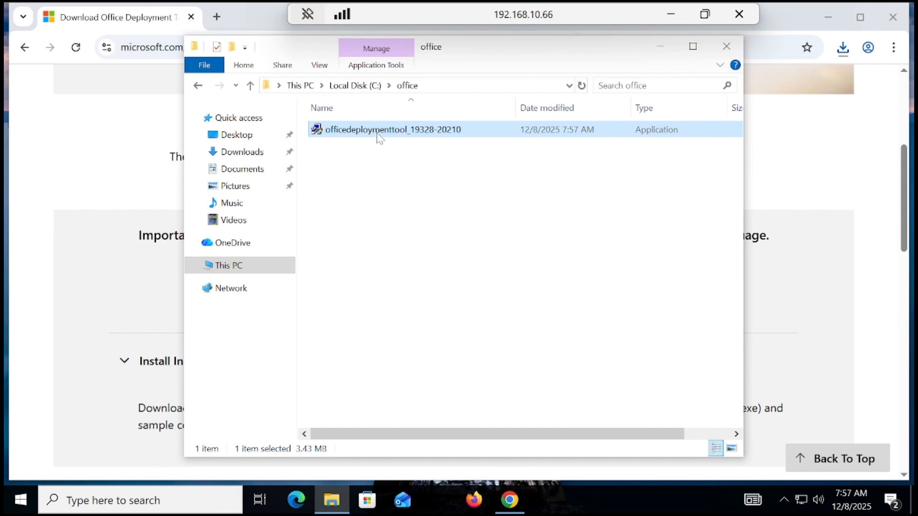
right_click(376, 128)
click(350, 146)
double_click(353, 129)
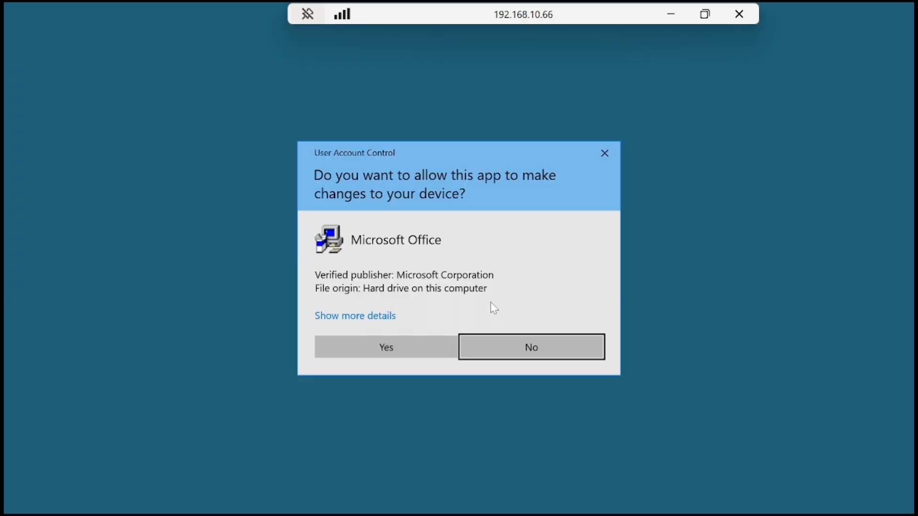
click(405, 350)
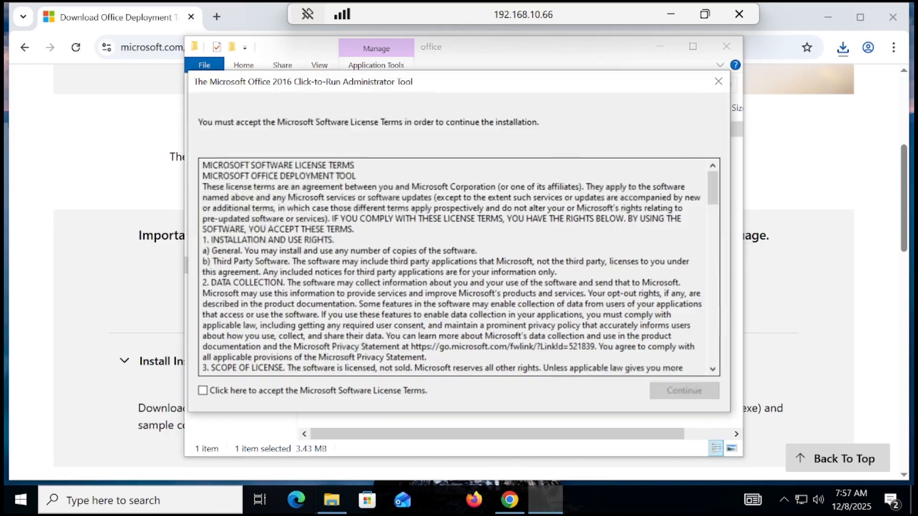
click(238, 391)
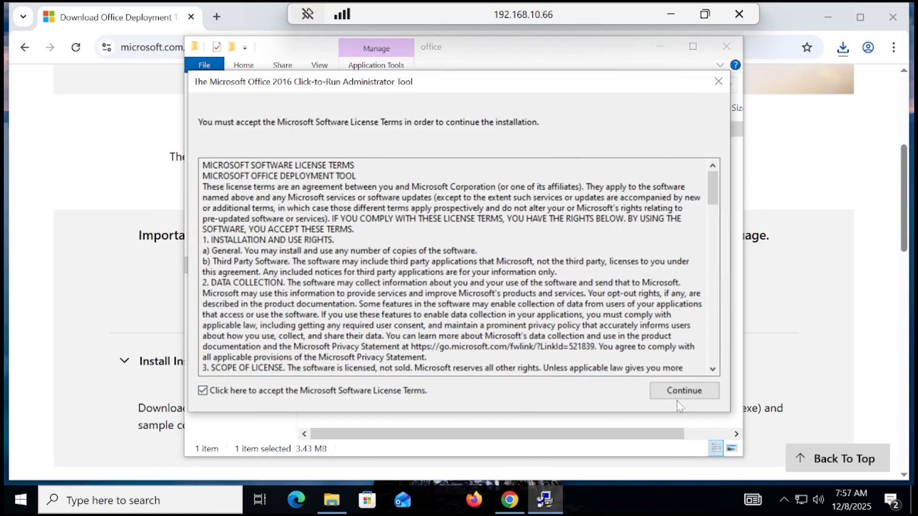
click(696, 398)
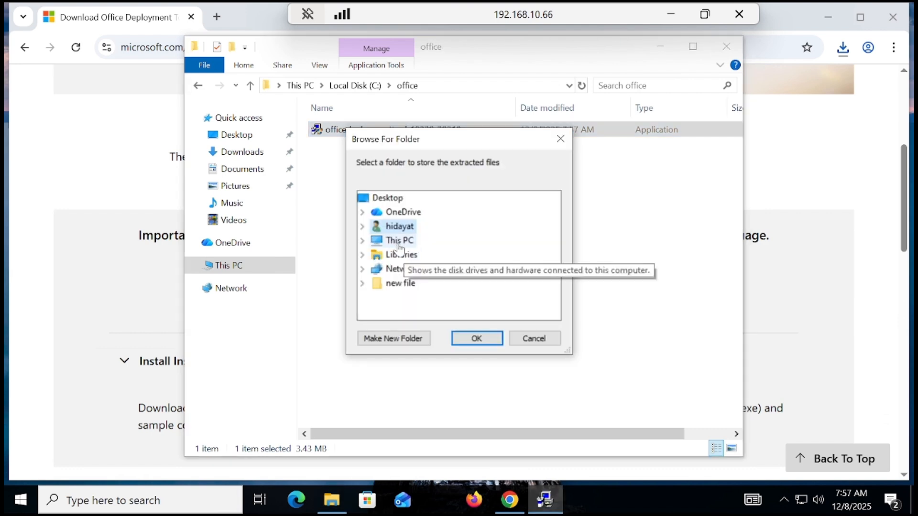
Extract the deployment tool's files to the office folder on Local Disk (C:) and dismiss the completion message
double_click(400, 241)
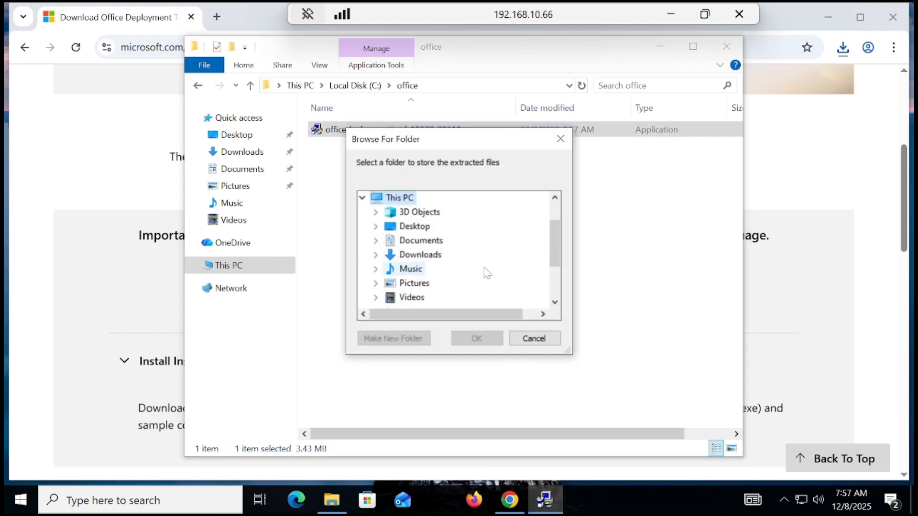
drag(554, 240, 563, 262)
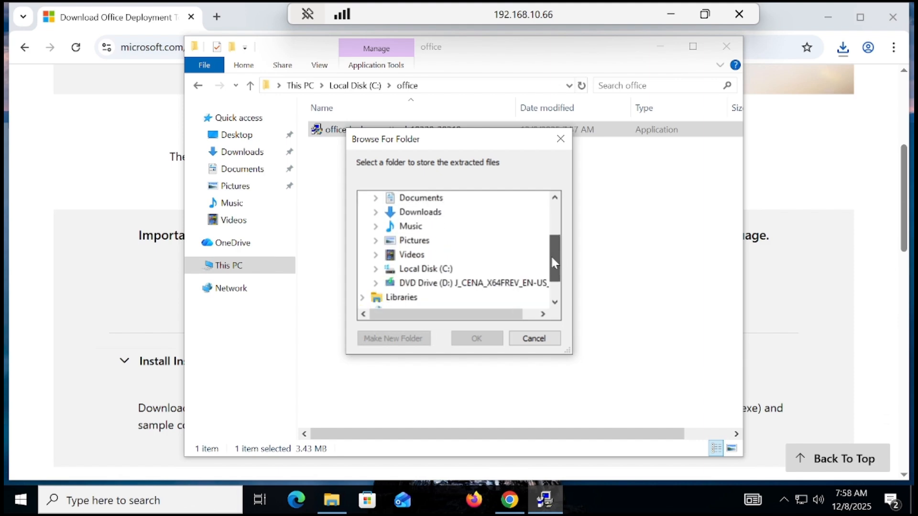
click(423, 269)
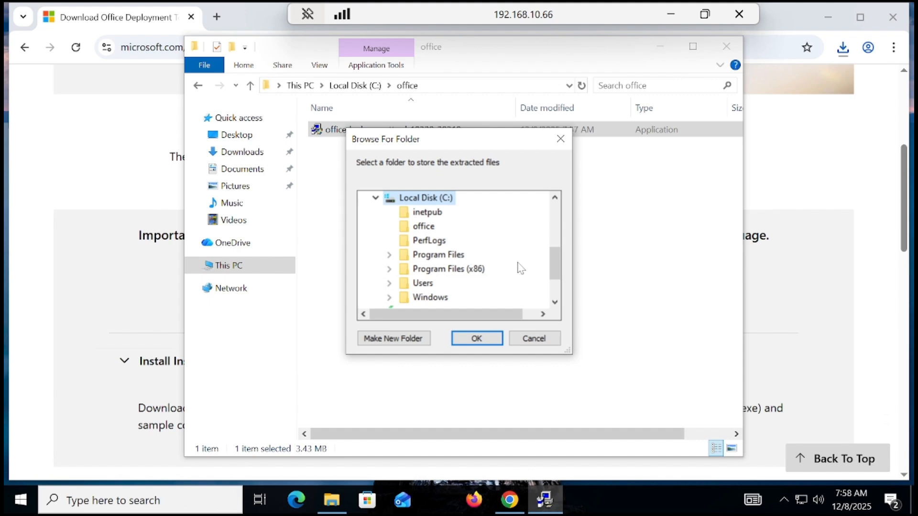
click(423, 227)
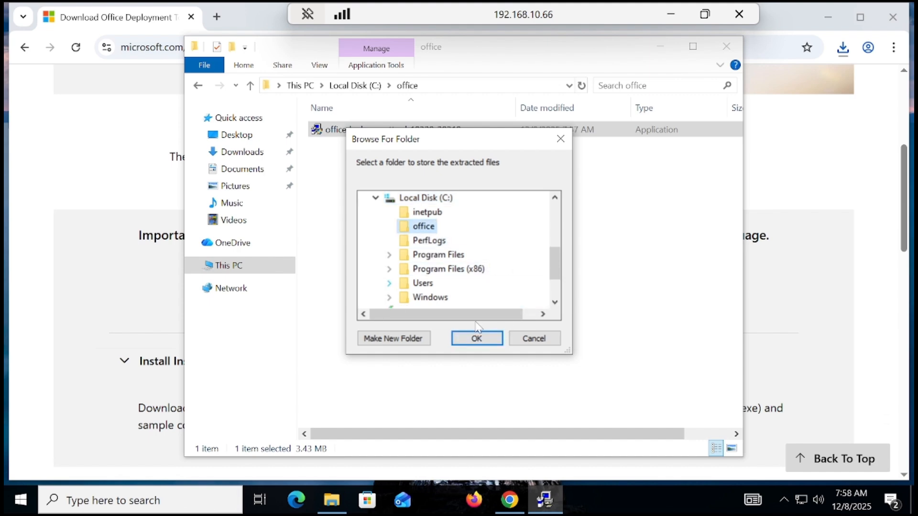
click(478, 337)
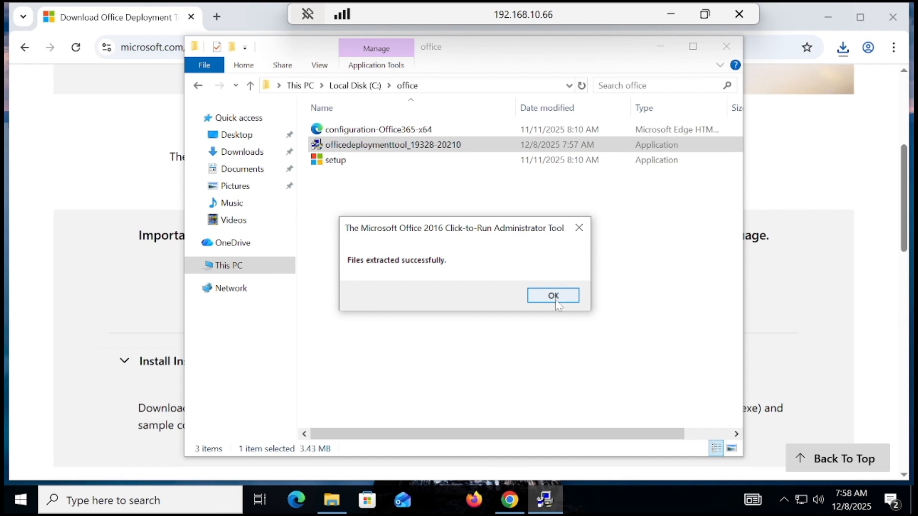
click(553, 296)
Permanently delete the configuration-Office365-x64 file from the office folder and minimize the File Explorer window
click(396, 213)
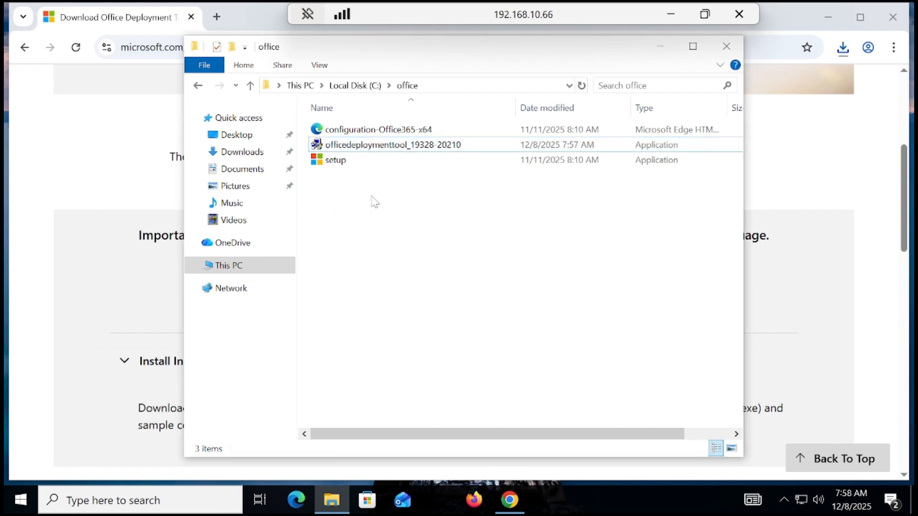
click(373, 144)
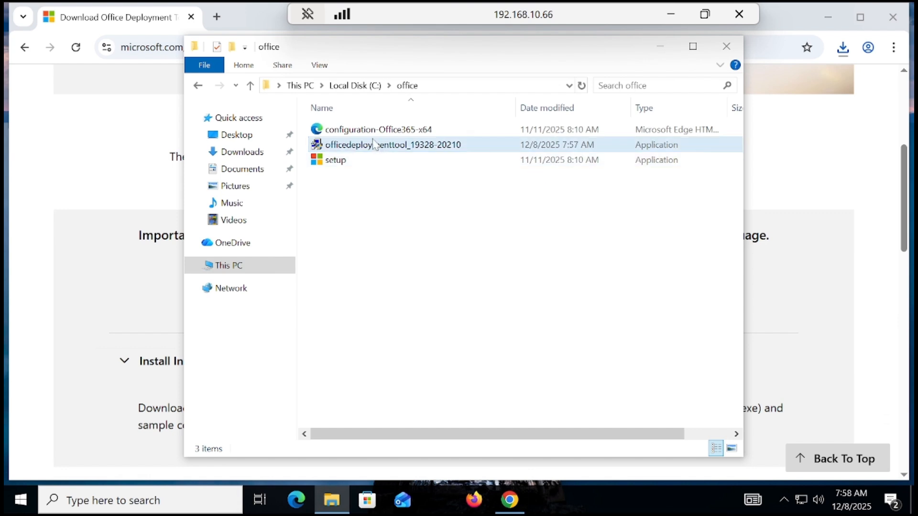
click(376, 132)
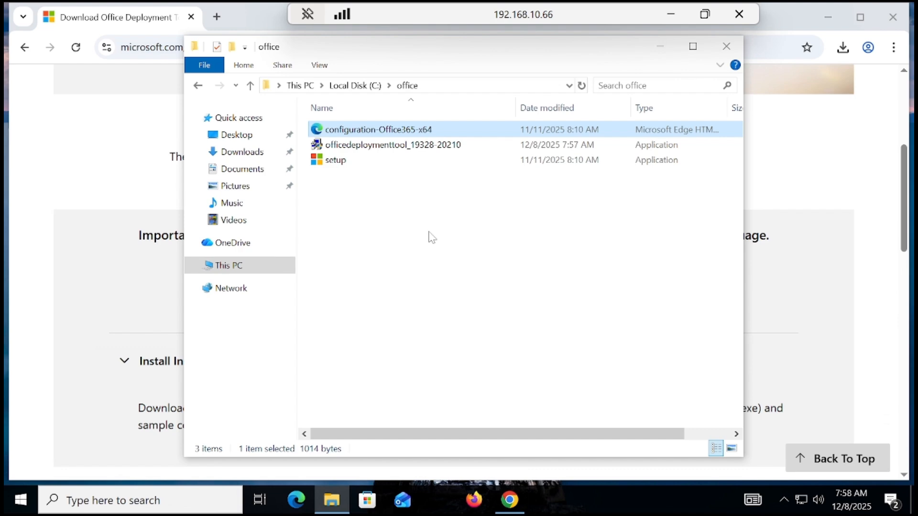
key(shift+Delete)
key(Return)
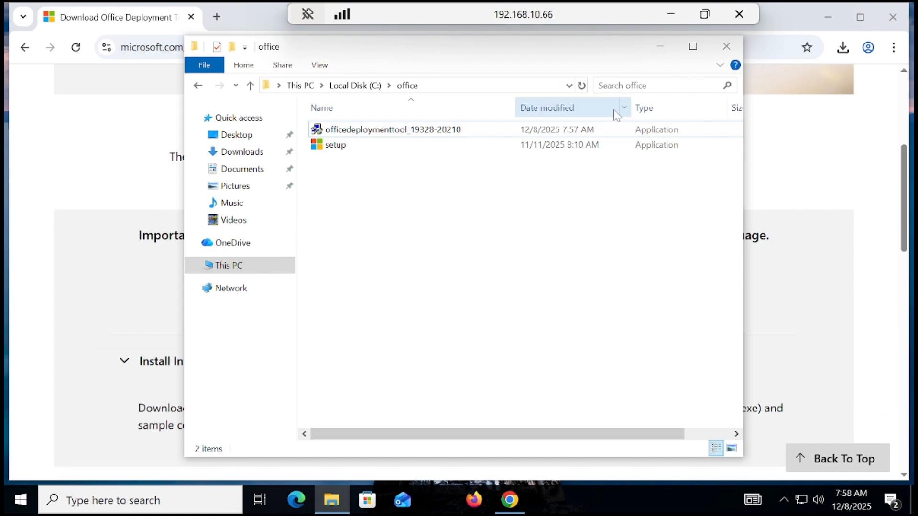
click(658, 48)
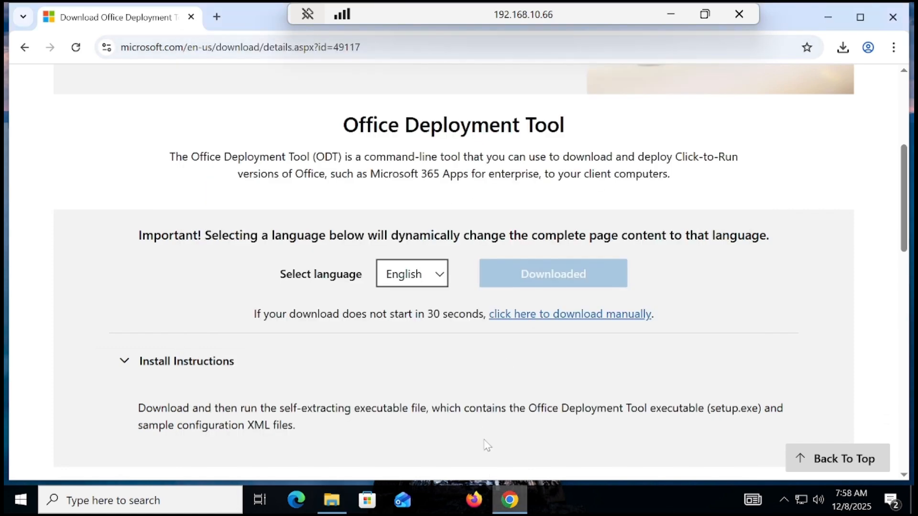
Search for "office customization tool" in a new browser tab and open the Office Customization Tool page of the Microsoft 365 Apps admin center
click(217, 17)
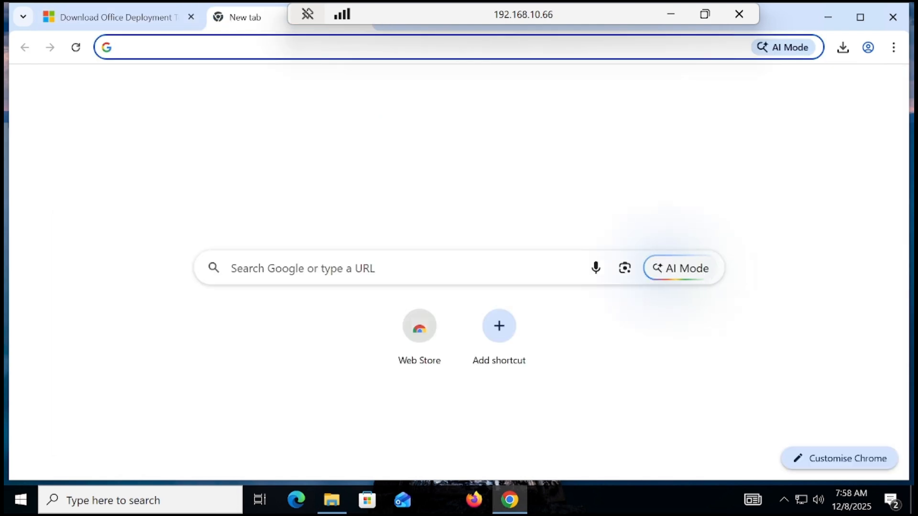
click(215, 47)
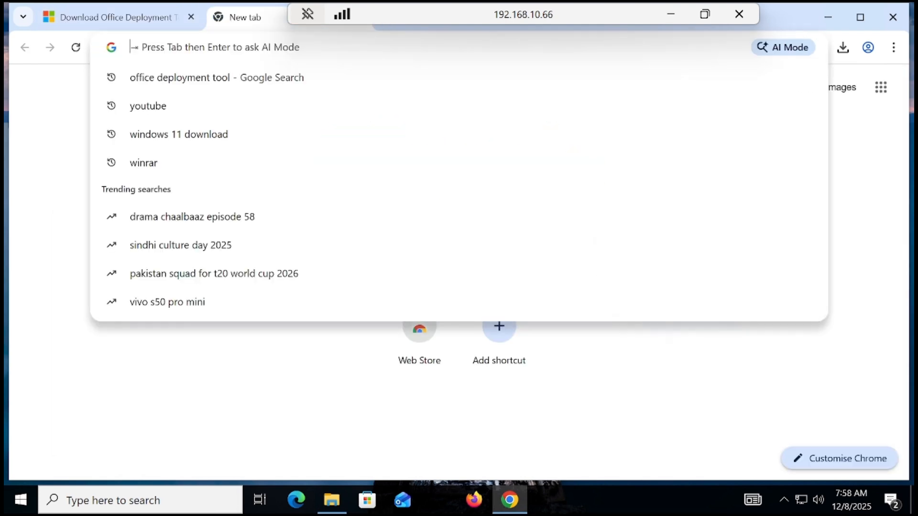
text(office)
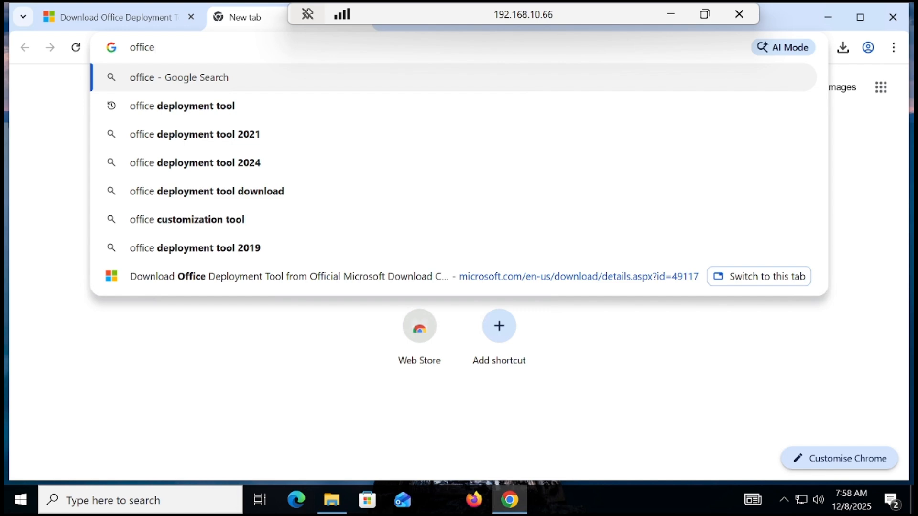
key(Down)
key(Down)
key(Down)
key(Down)
key(Down)
key(Down)
key(Up)
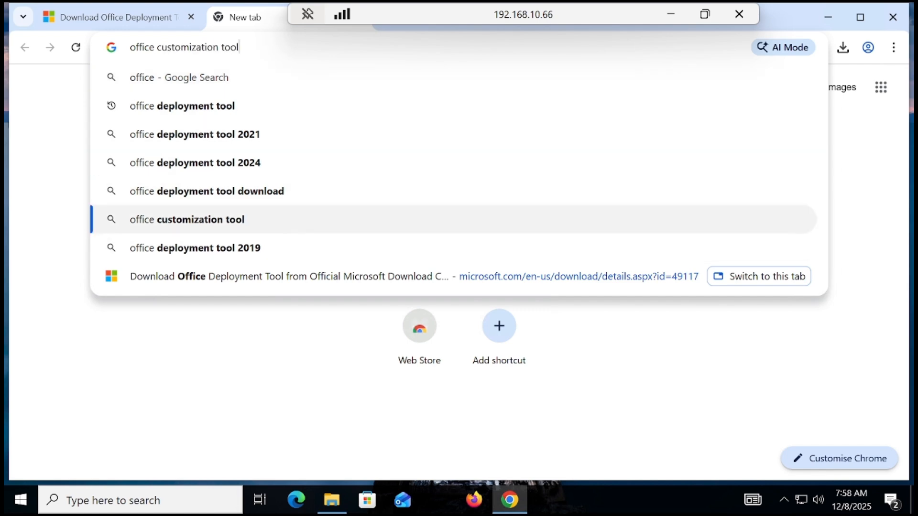
key(Return)
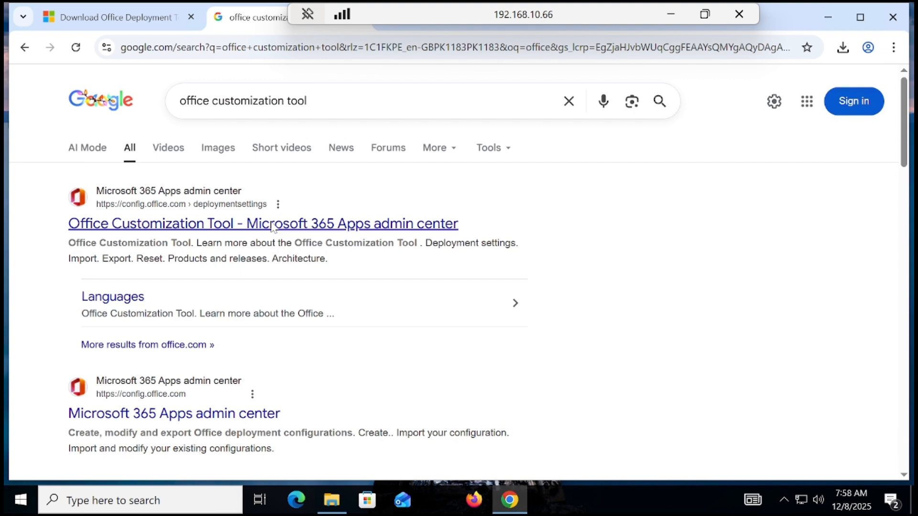
click(281, 226)
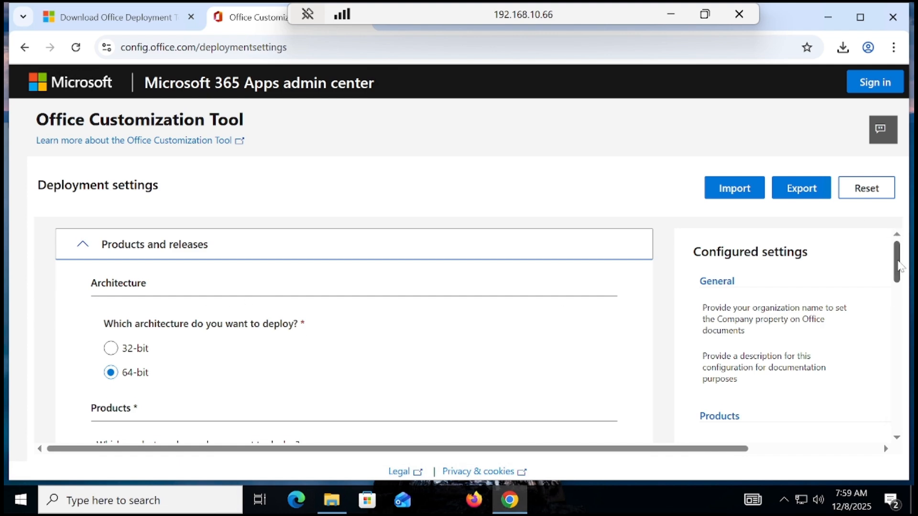
Choose Office LTSC Professional Plus 2024 - Volume License as the Office suite to deploy
scroll(898, 265, down, 2)
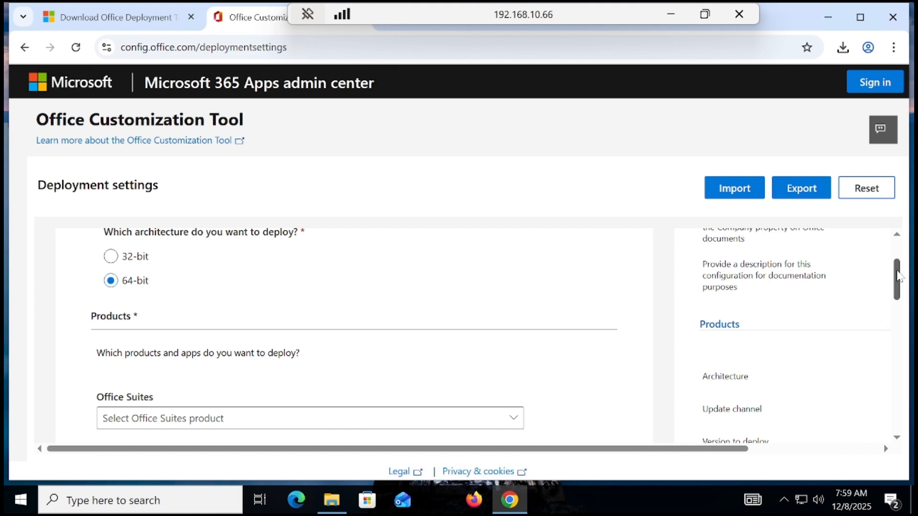
scroll(899, 287, down, 3)
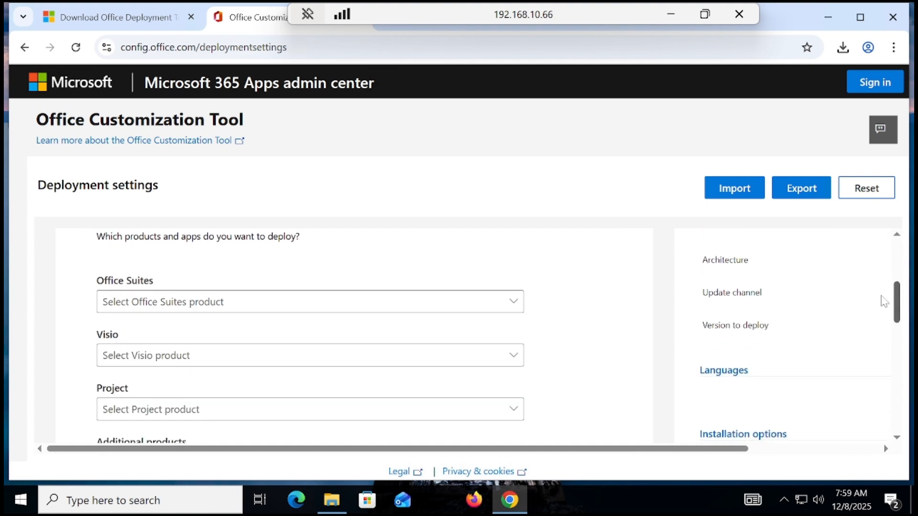
click(298, 302)
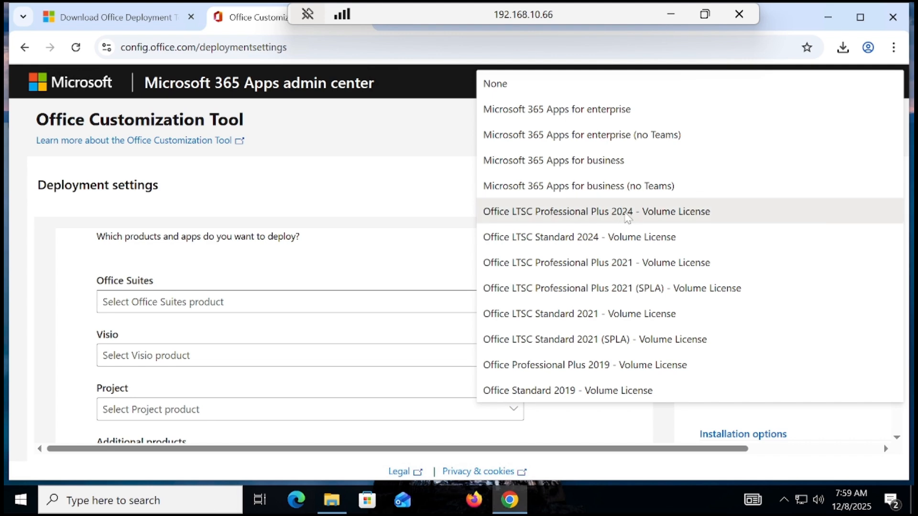
click(628, 214)
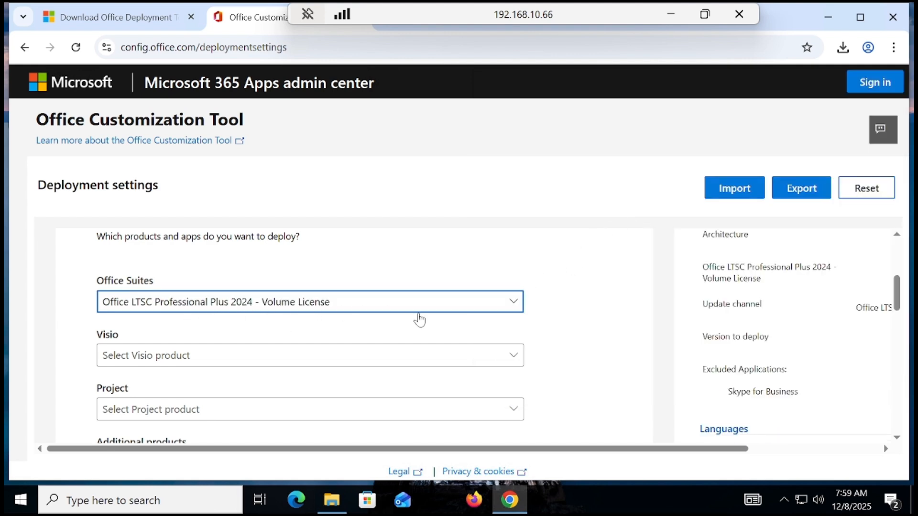
Exclude Access, OneNote, Publisher and OneDrive Desktop from the deployed apps and continue to the Language section
drag(898, 274, 900, 372)
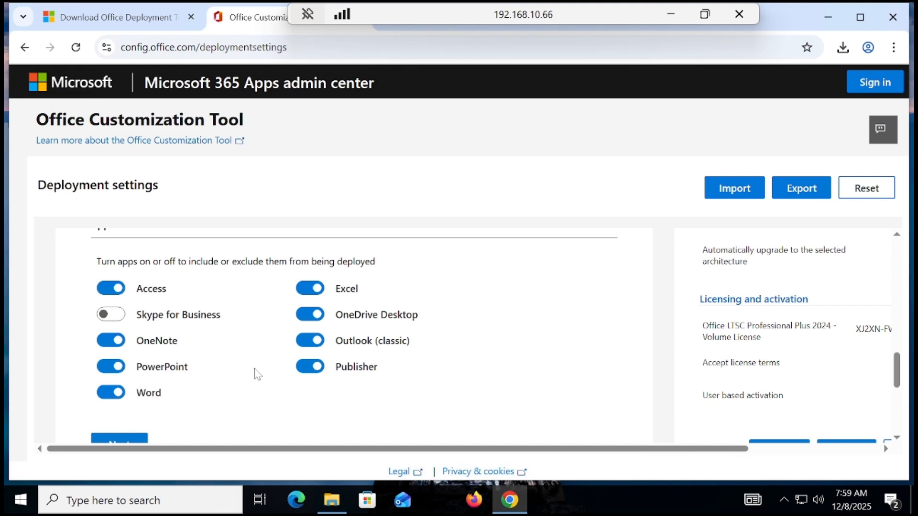
click(113, 288)
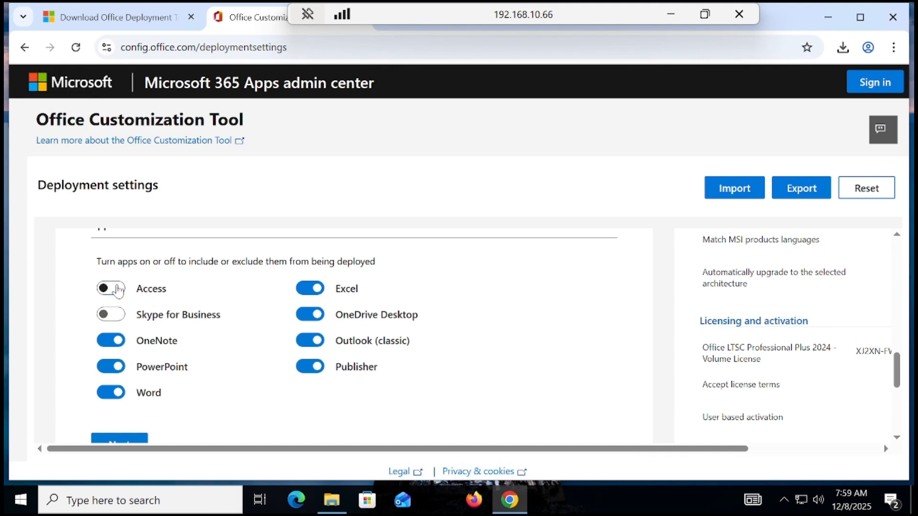
click(117, 341)
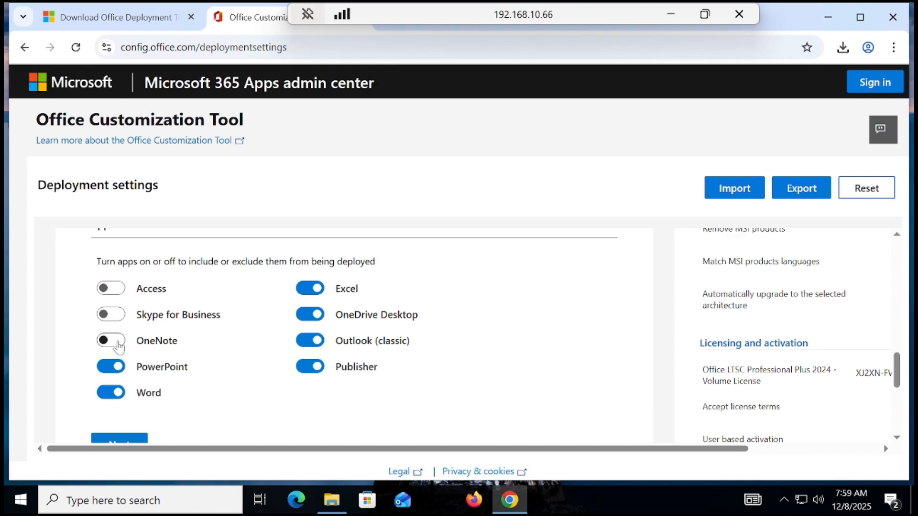
click(311, 367)
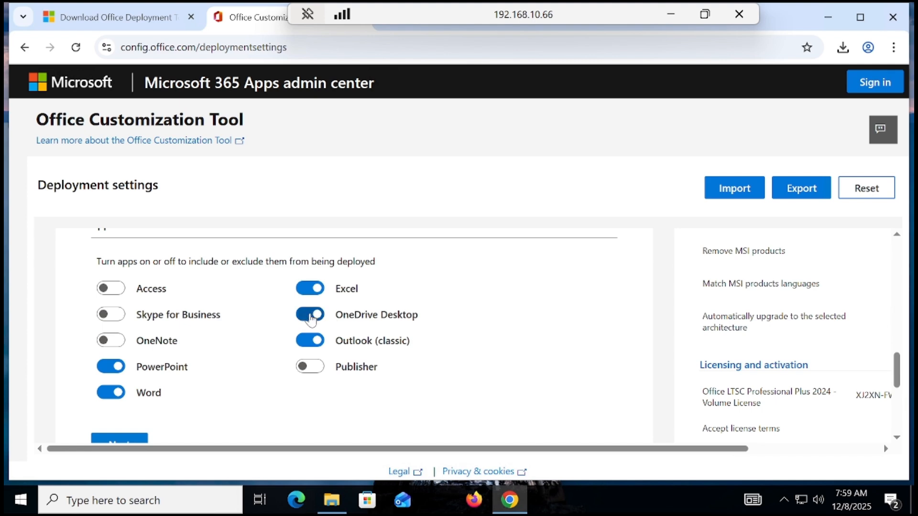
click(312, 317)
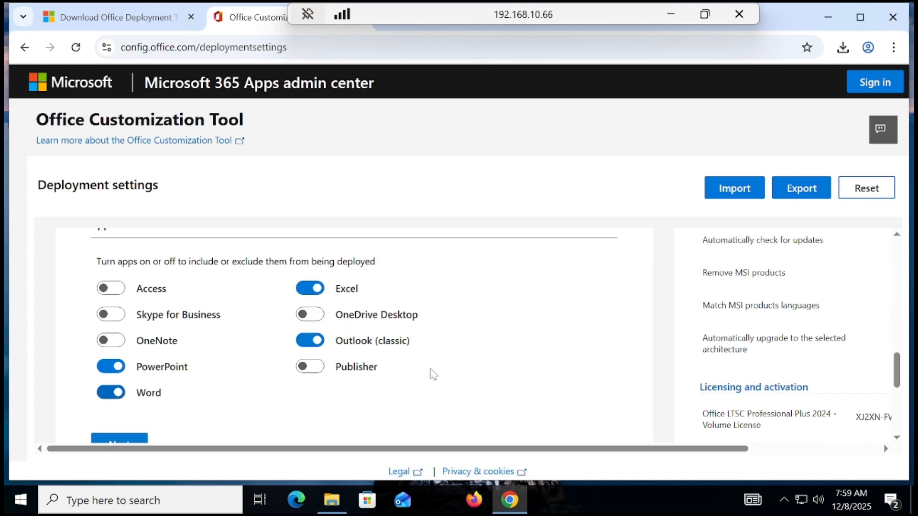
drag(896, 369, 901, 378)
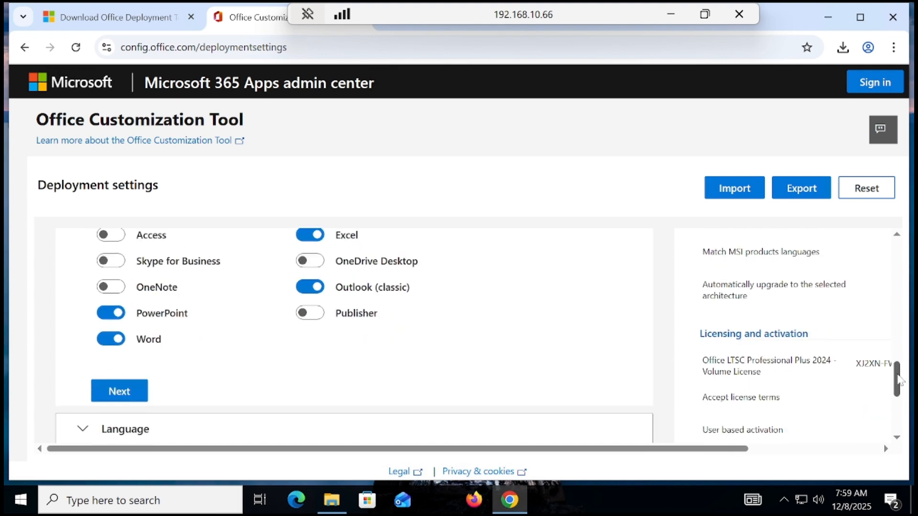
click(137, 396)
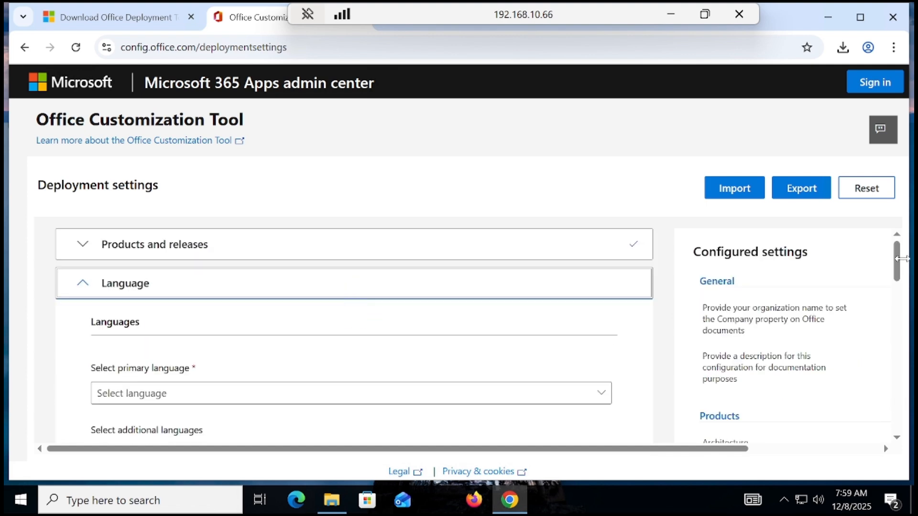
Set the primary language to English (United States) and continue to the Installation section
drag(901, 258, 902, 275)
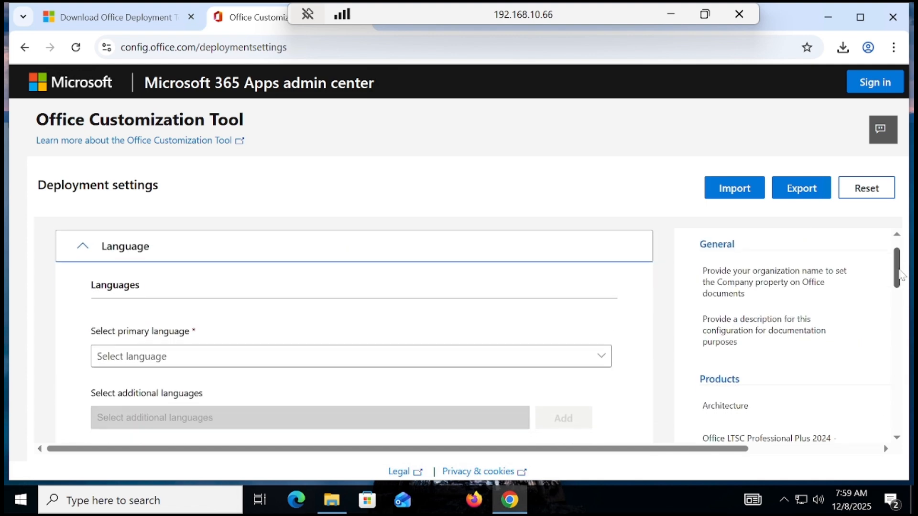
click(254, 359)
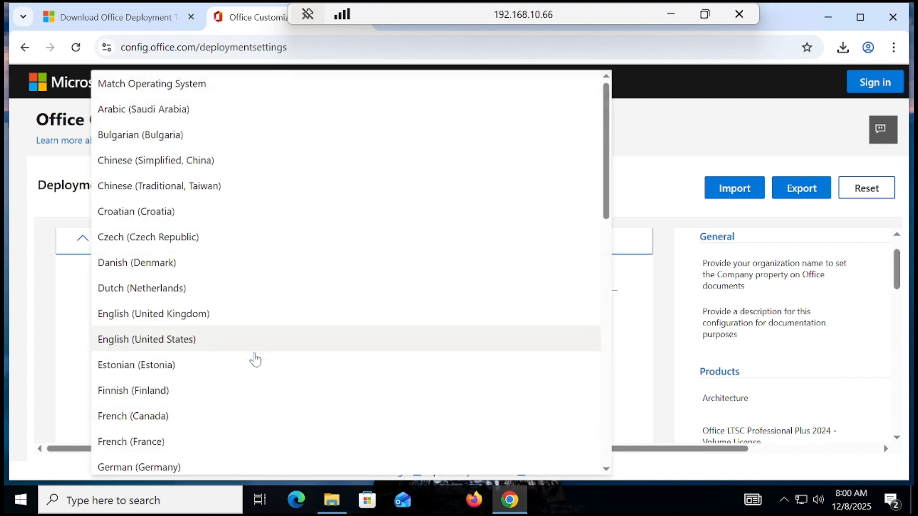
click(194, 348)
drag(897, 262, 899, 297)
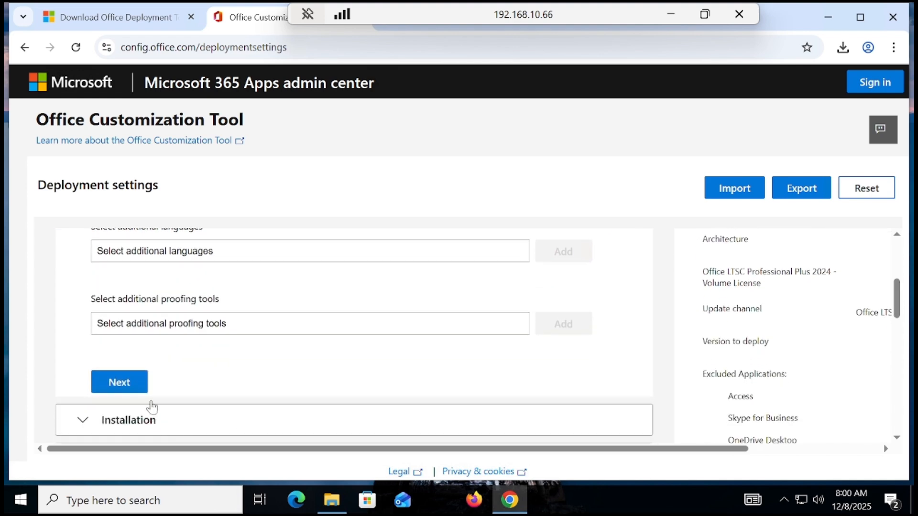
click(125, 385)
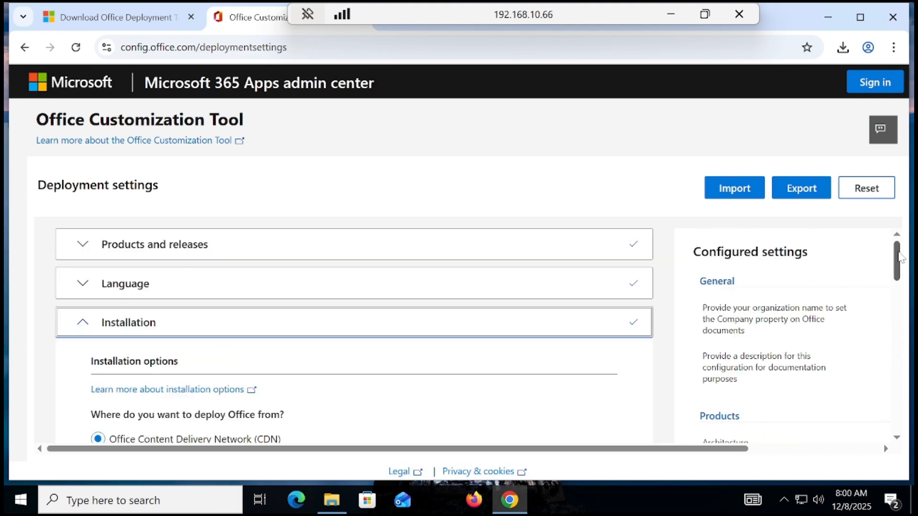
Keep the default installation options, turn off uninstalling MSI versions of Office, and continue to Licensing and activation
drag(897, 265, 899, 301)
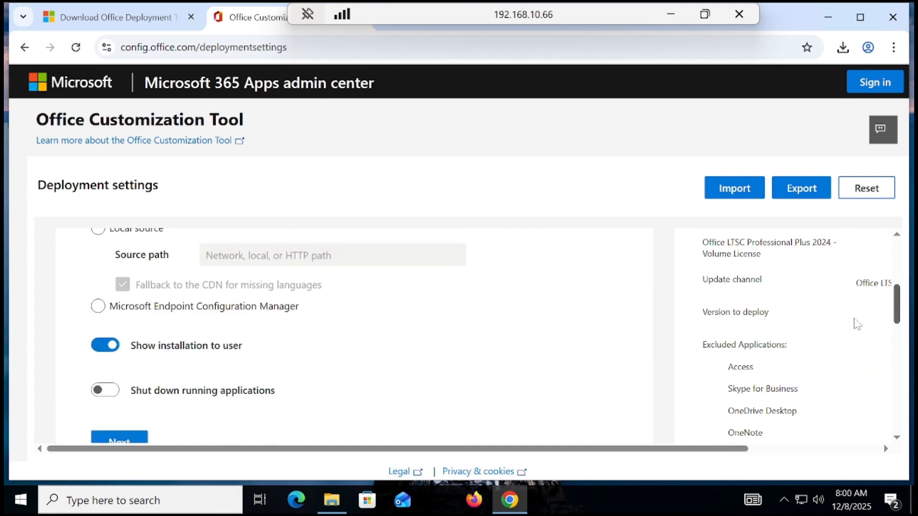
click(142, 437)
drag(890, 263, 862, 332)
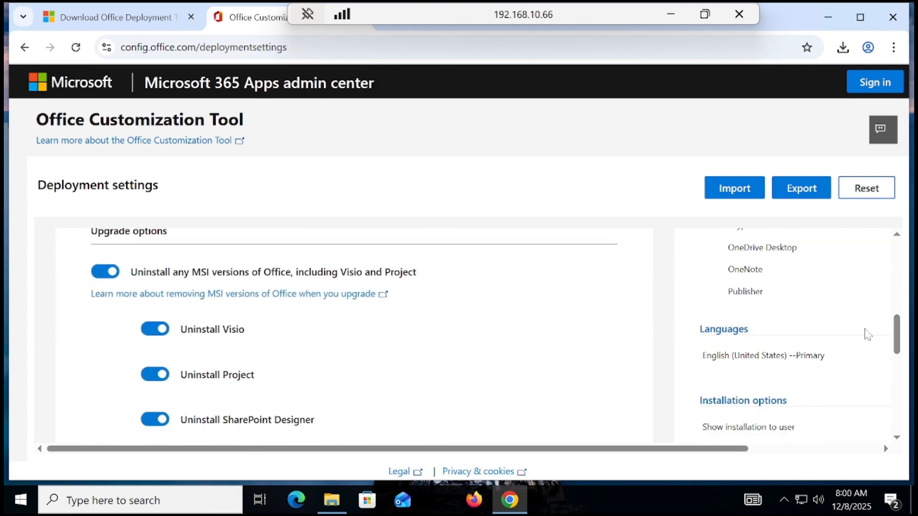
click(109, 277)
drag(896, 324, 903, 378)
click(128, 329)
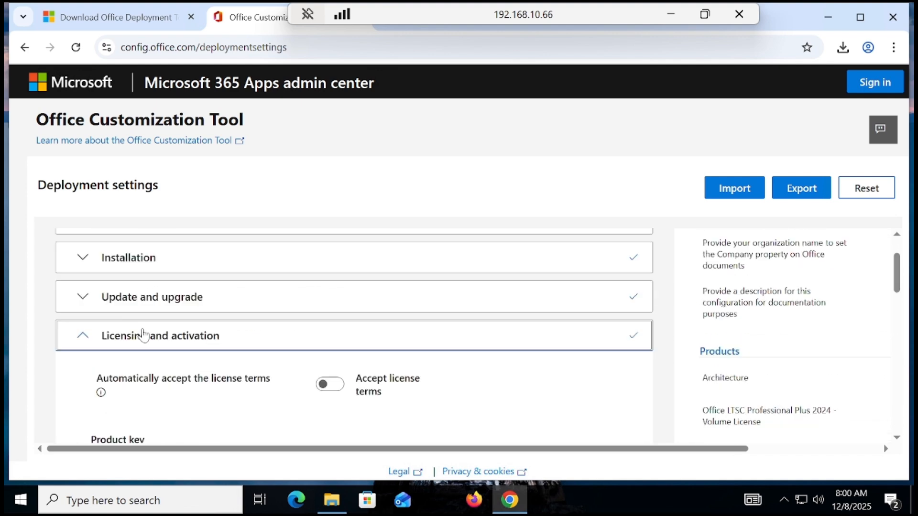
Keep the default licensing, general and application preference settings and finish the deployment configuration
drag(898, 287, 903, 354)
click(119, 391)
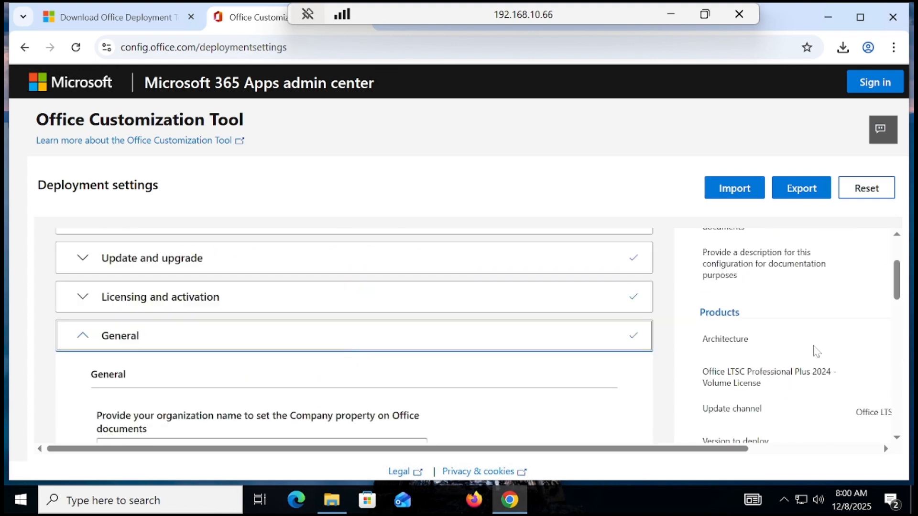
drag(898, 289, 901, 354)
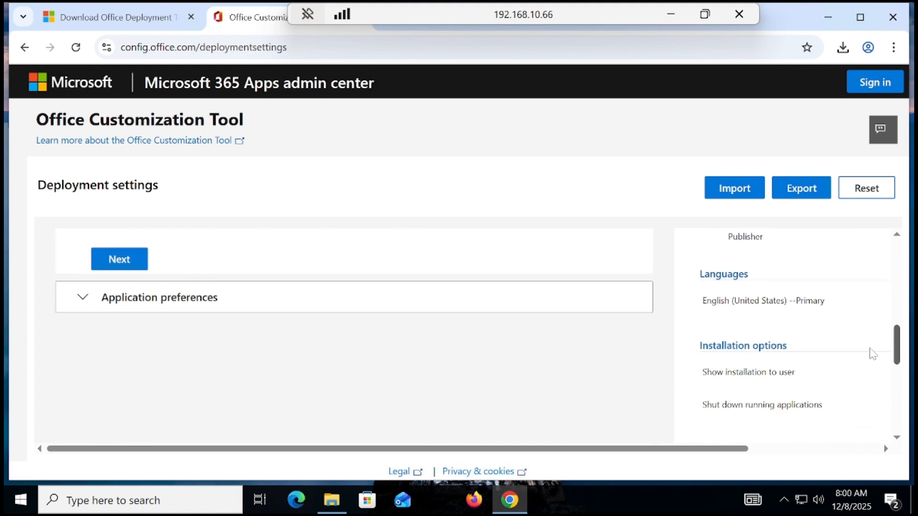
click(118, 260)
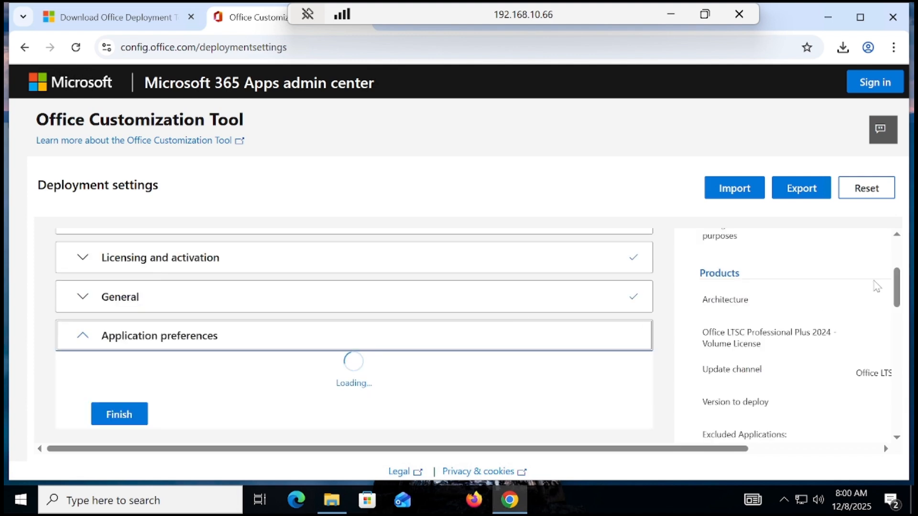
drag(898, 293, 910, 420)
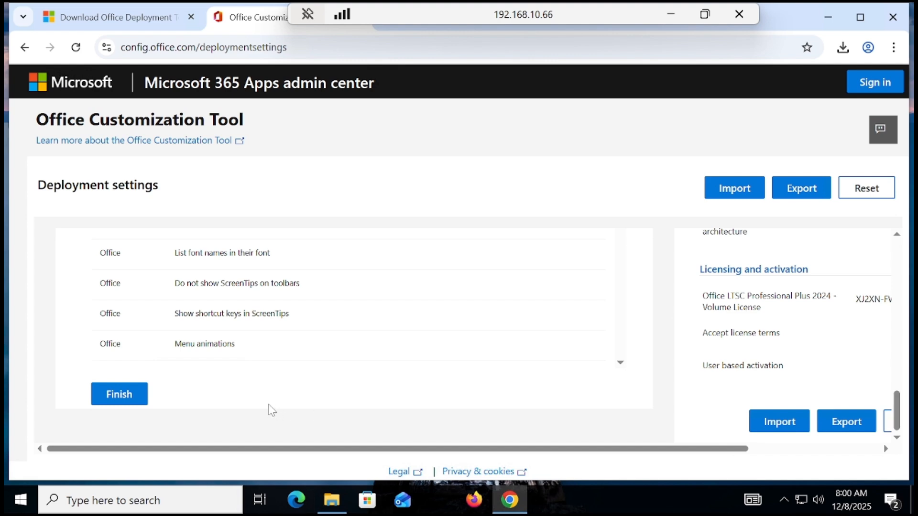
click(133, 393)
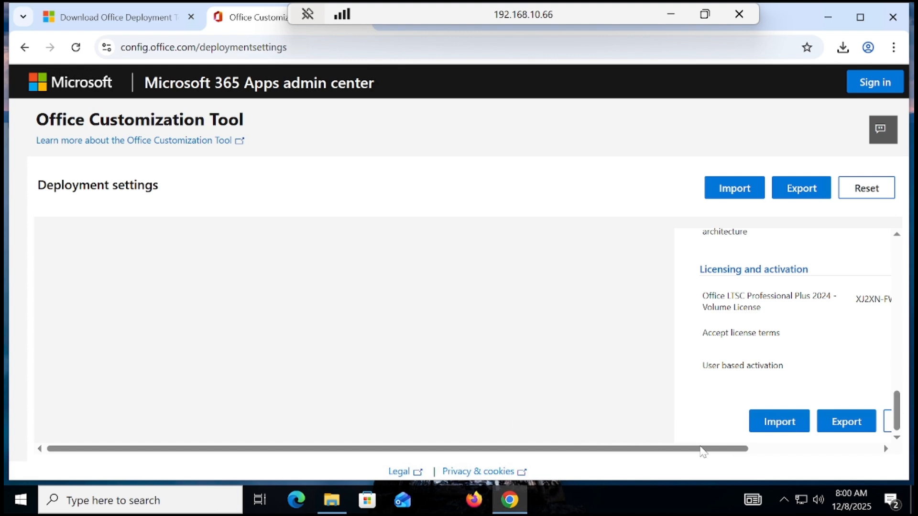
Export the configuration to XML as Configuration, using Office Open XML formats as the default file format and accepting the license agreement
click(847, 423)
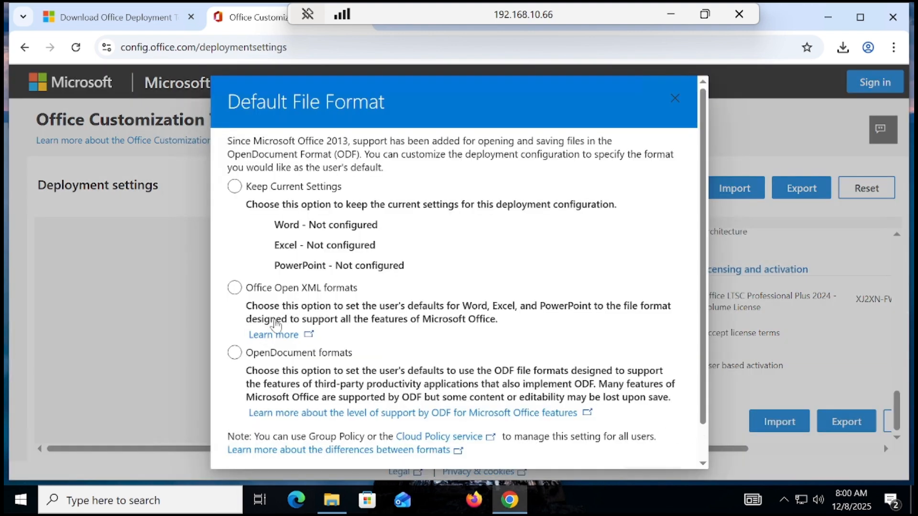
click(299, 292)
click(234, 288)
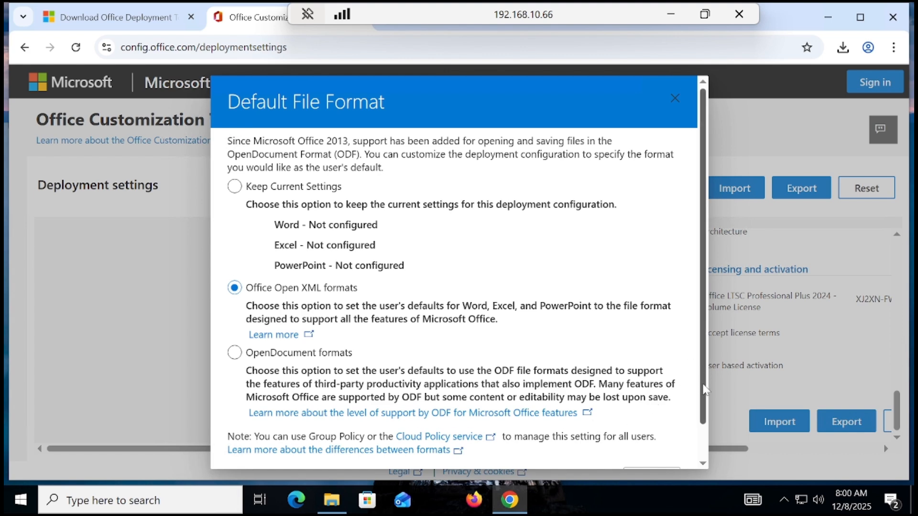
scroll(704, 411, down, 2)
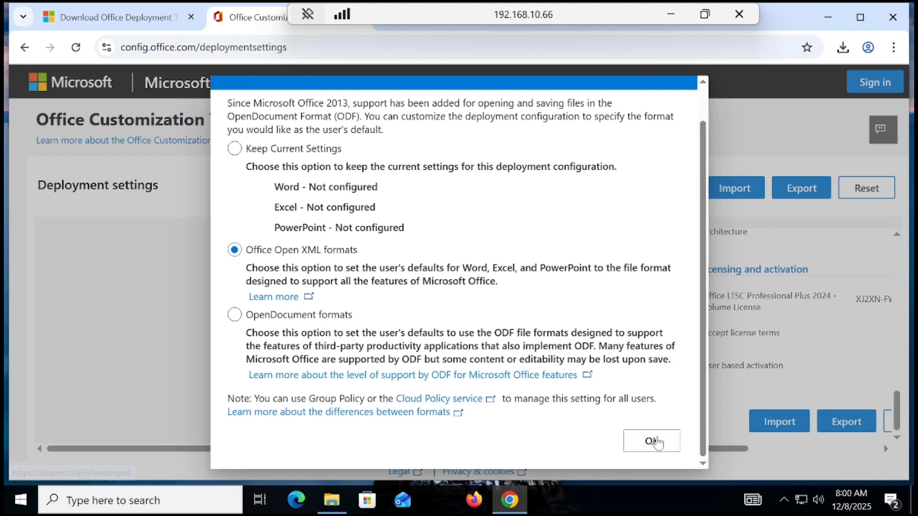
click(652, 439)
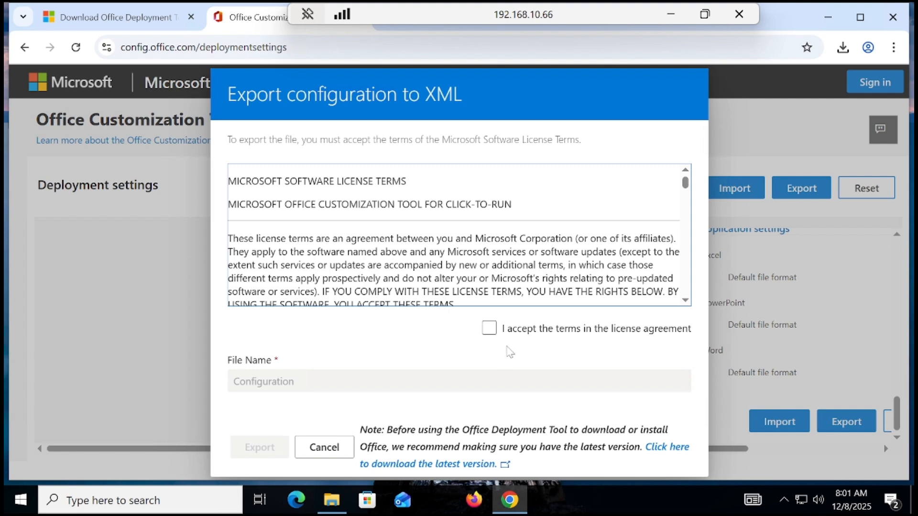
click(496, 330)
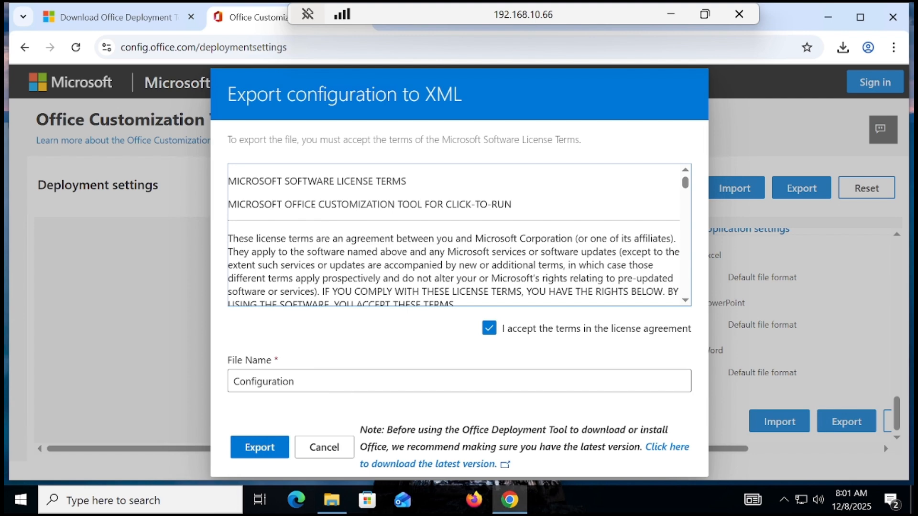
click(266, 452)
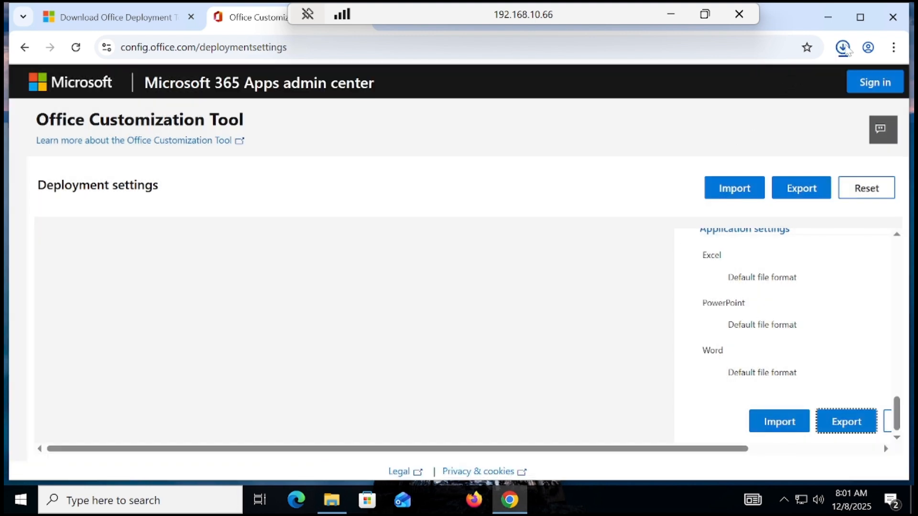
Move the downloaded Configuration file from the Downloads folder to C:\office
click(804, 83)
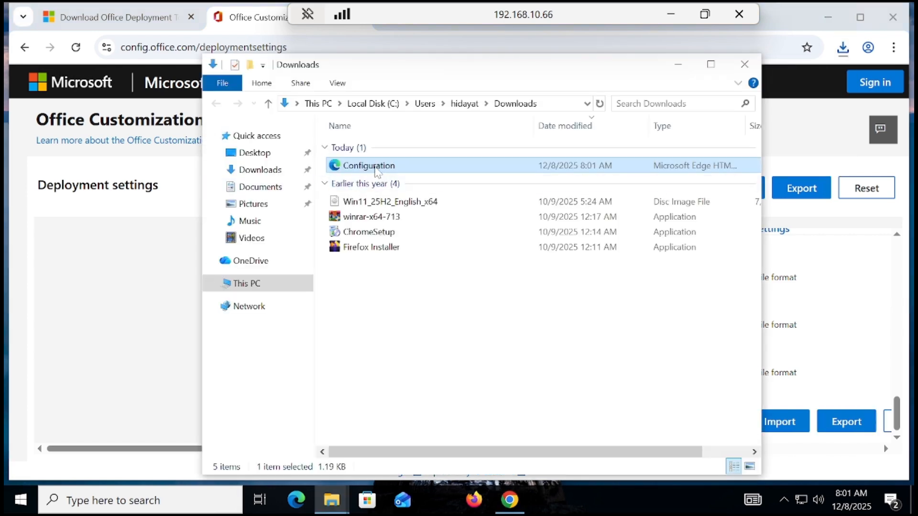
right_click(369, 171)
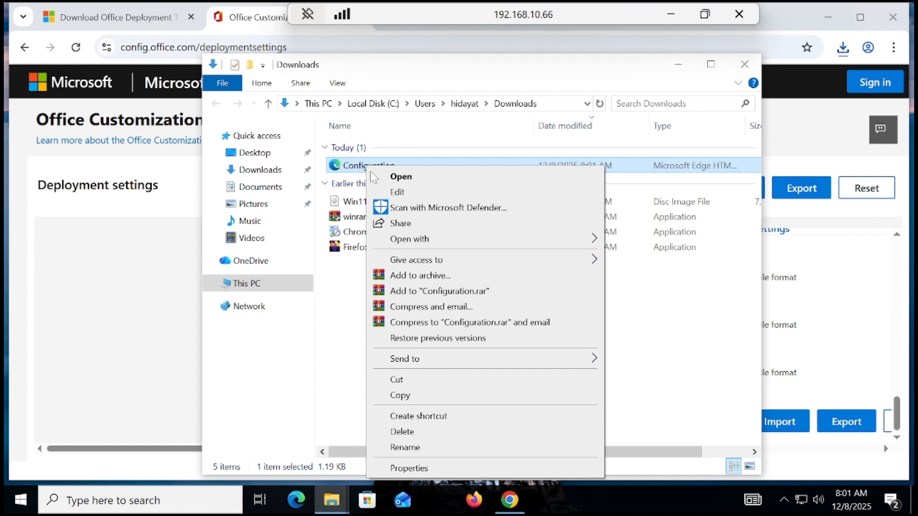
click(425, 379)
click(262, 286)
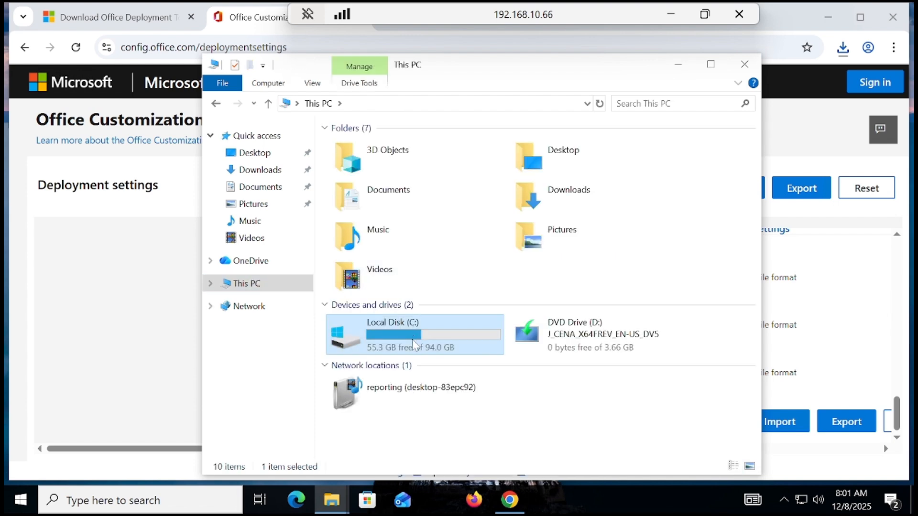
double_click(414, 345)
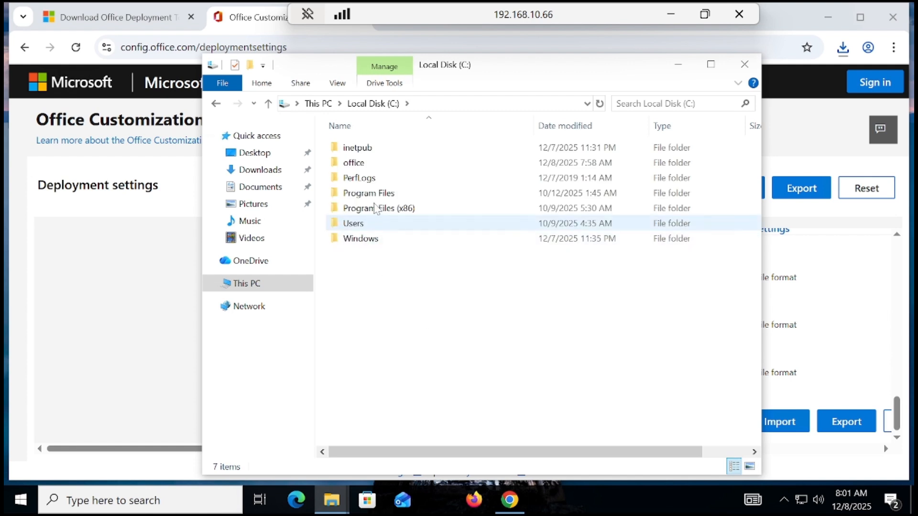
double_click(356, 162)
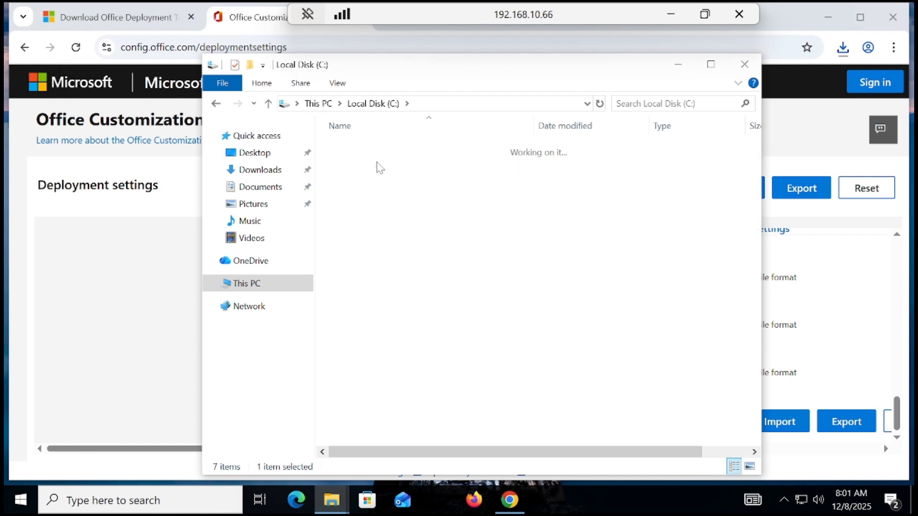
right_click(368, 192)
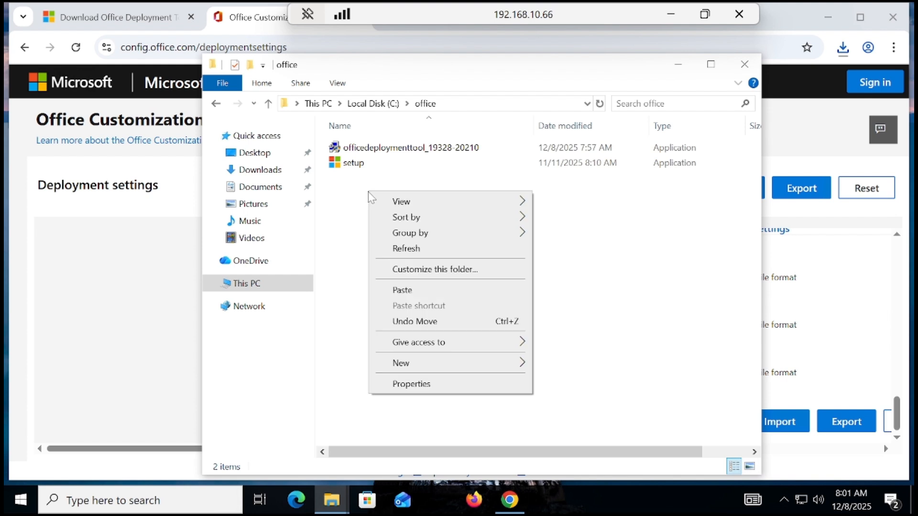
click(403, 295)
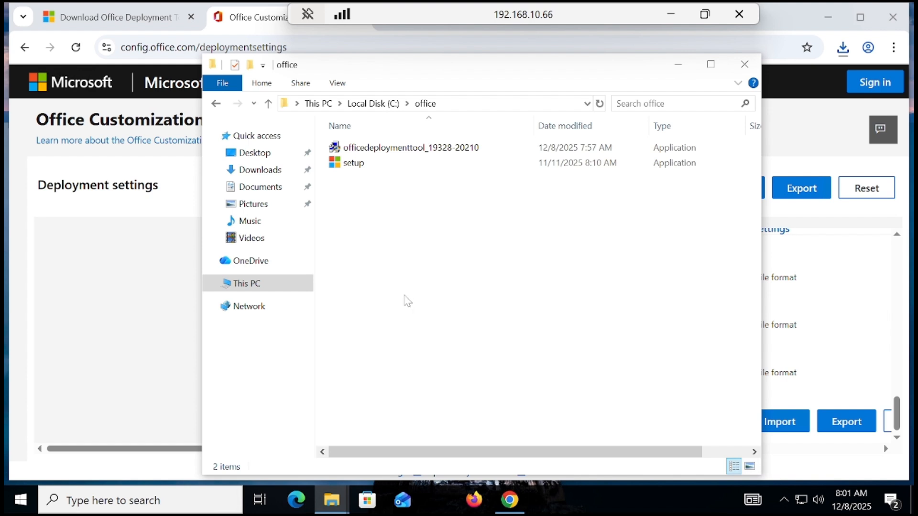
click(414, 271)
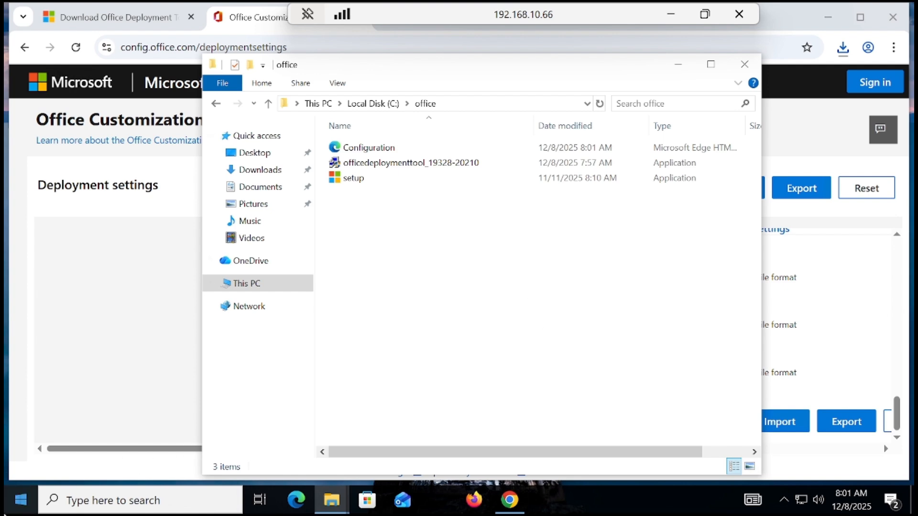
Open Command Prompt as administrator and allow it to make changes to the device
click(21, 500)
text(cmd)
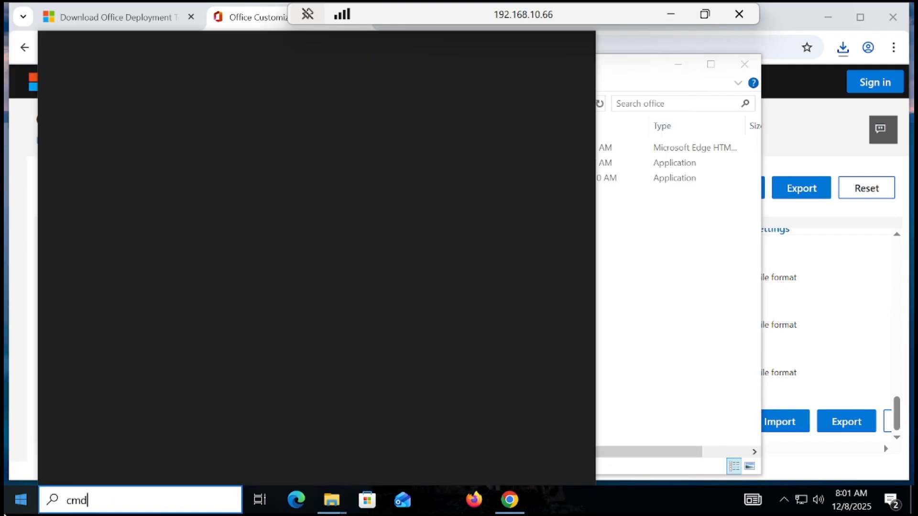
right_click(105, 114)
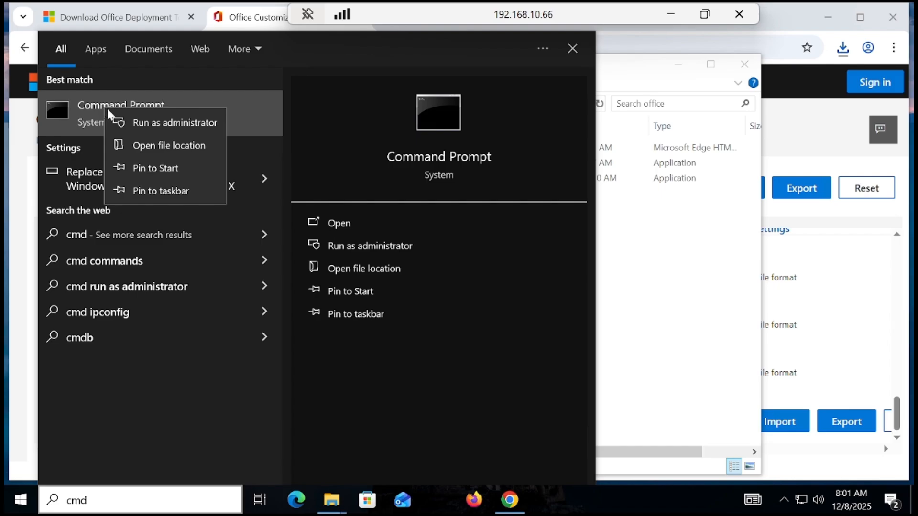
click(127, 116)
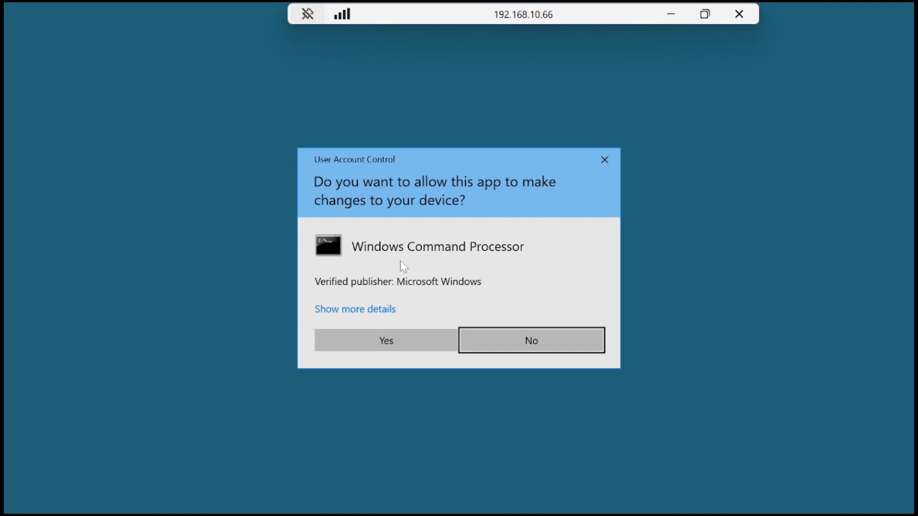
click(391, 342)
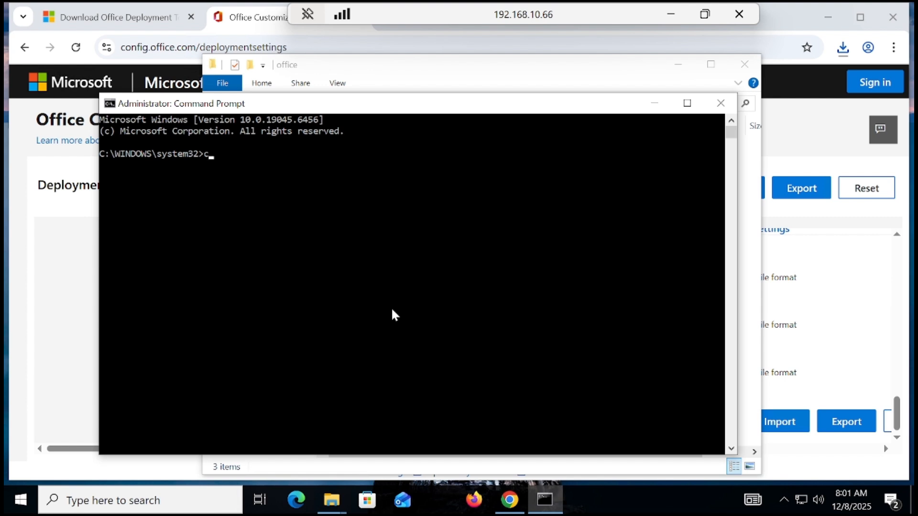
Go up from C:\WINDOWS\system32 to the root of drive C: and list its contents
text(cd ..)
key(Return)
text(cd ..)
key(Return)
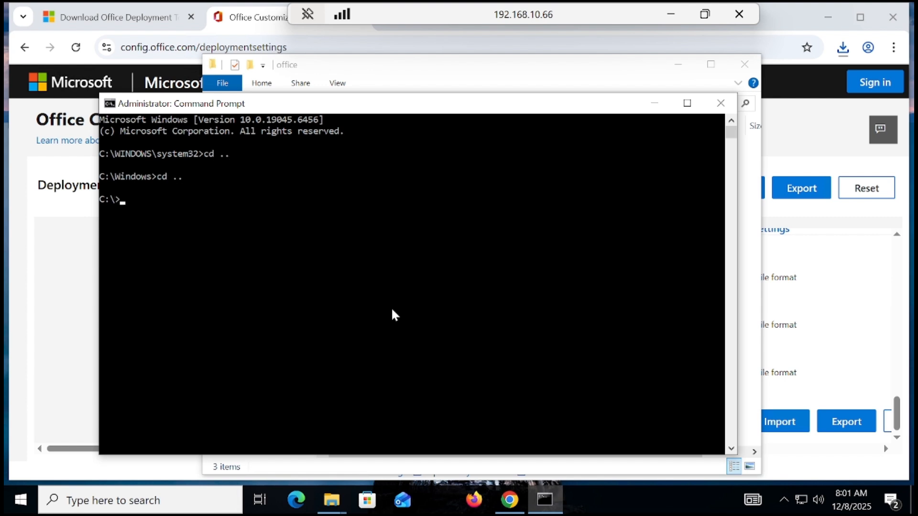
text(dir)
key(Return)
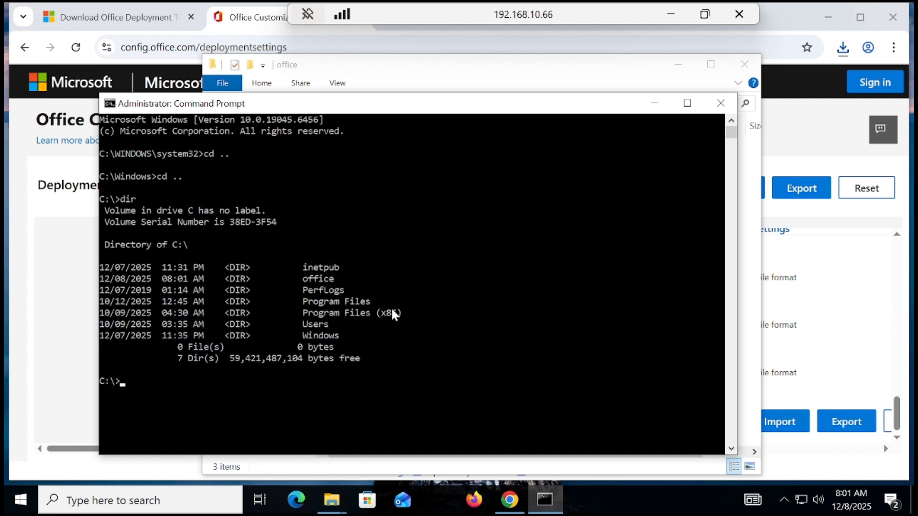
Change to the office directory and list the files in it
text(cd office)
key(Return)
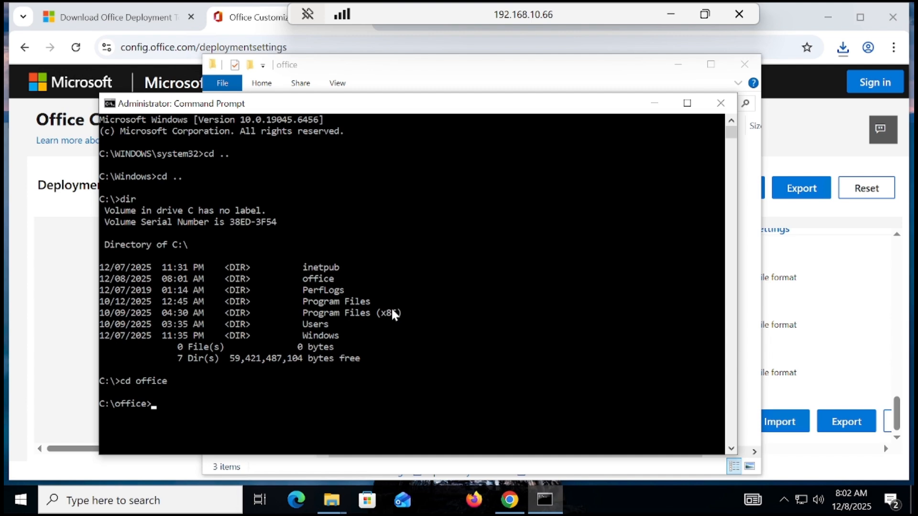
text(dir)
key(Return)
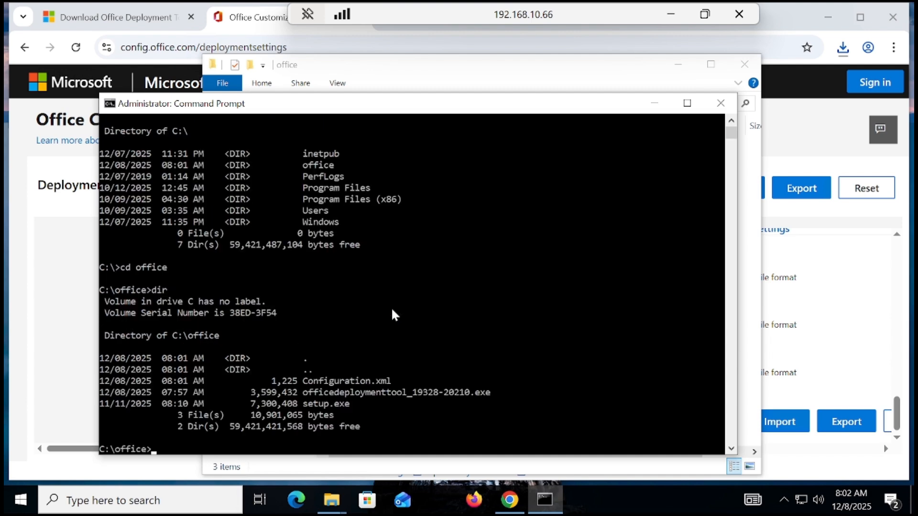
Start the Office installation by running setup.exe /configure Configuration.xml from C:\office
text(setup.exe /configure)
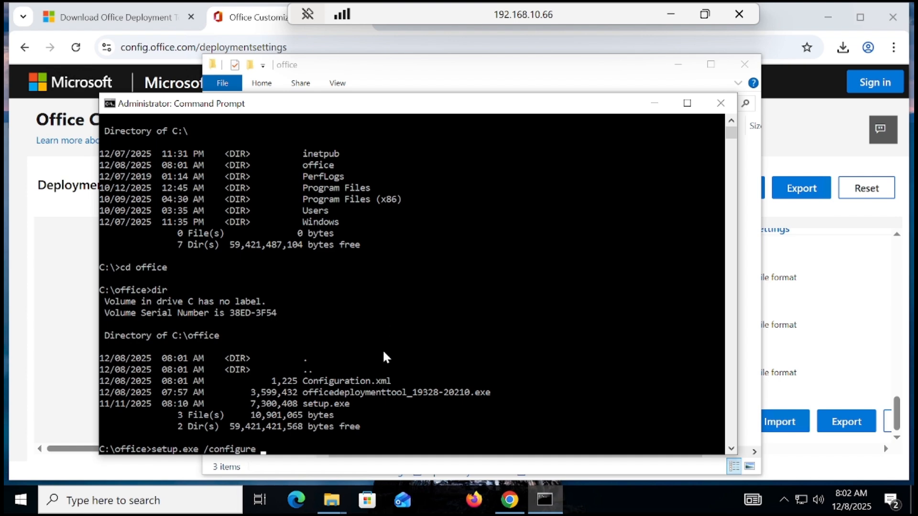
drag(302, 382, 387, 386)
key(cmd+c)
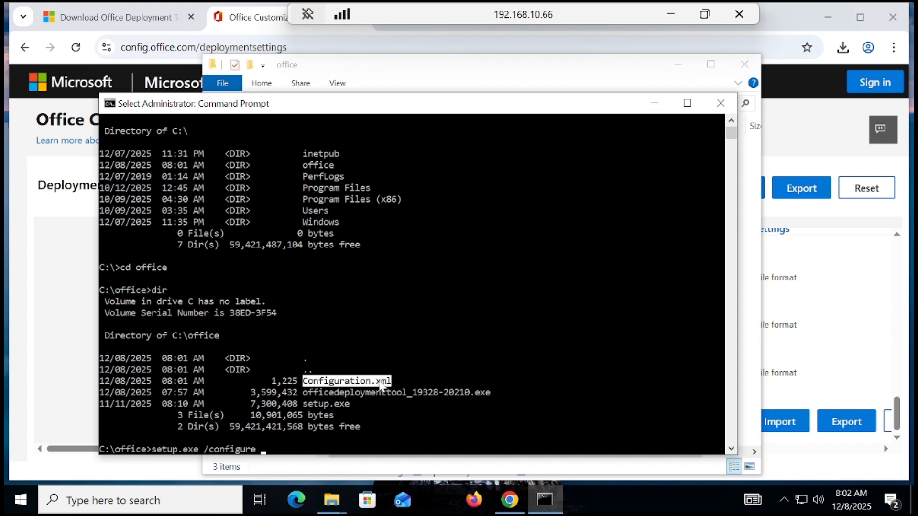
right_click(380, 384)
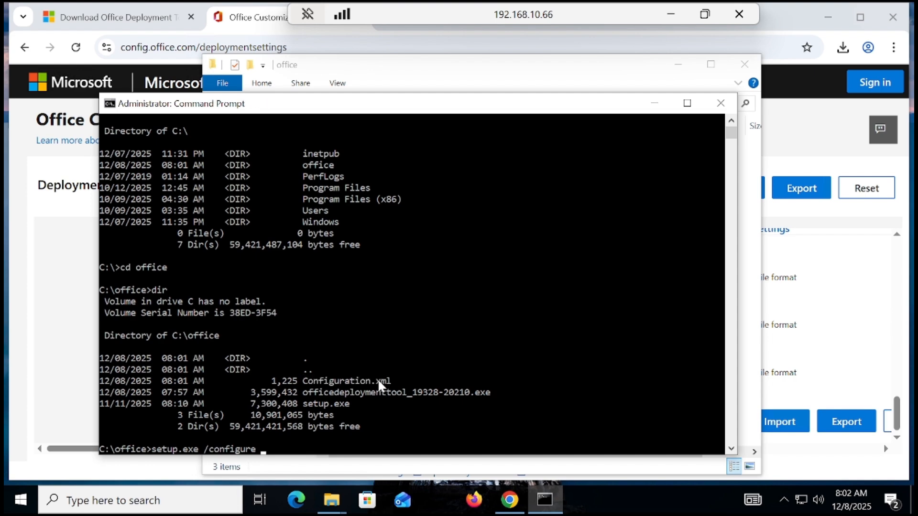
right_click(351, 434)
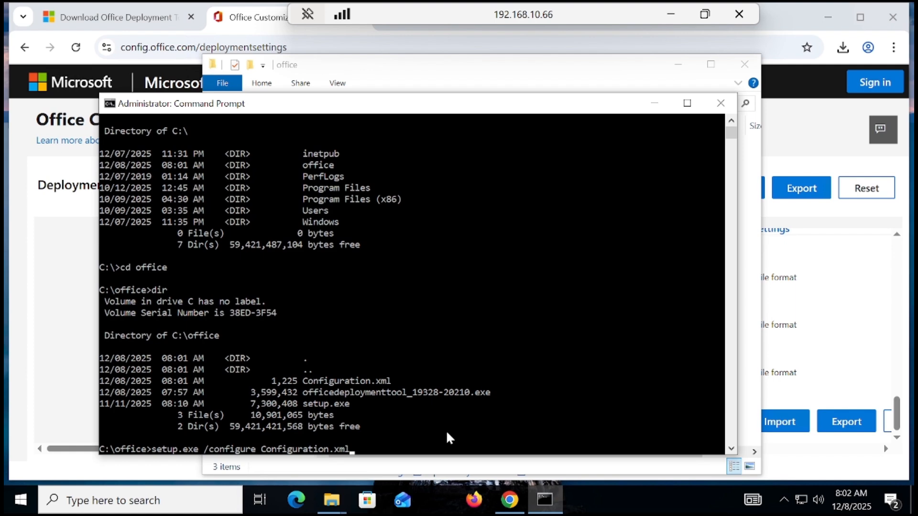
key(Return)
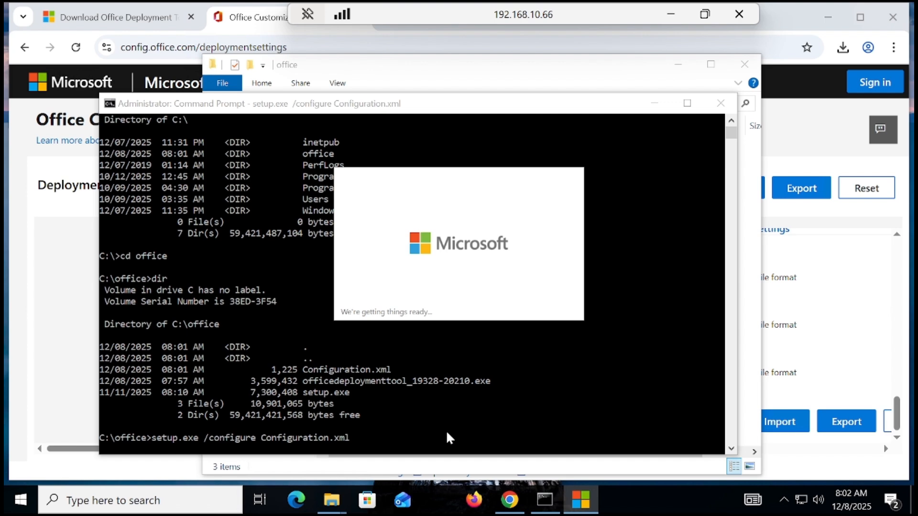
Minimize the Command Prompt, office folder and browser windows, leaving the Office installer on the desktop
click(654, 104)
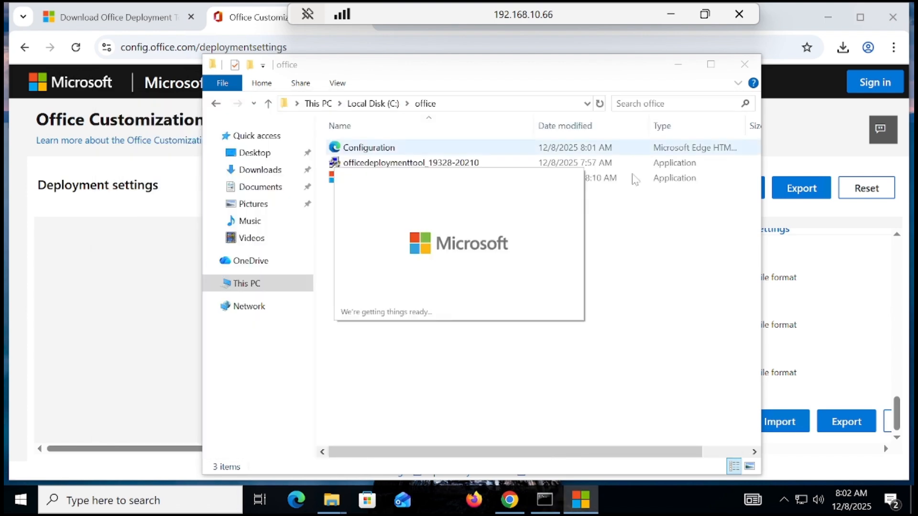
click(679, 65)
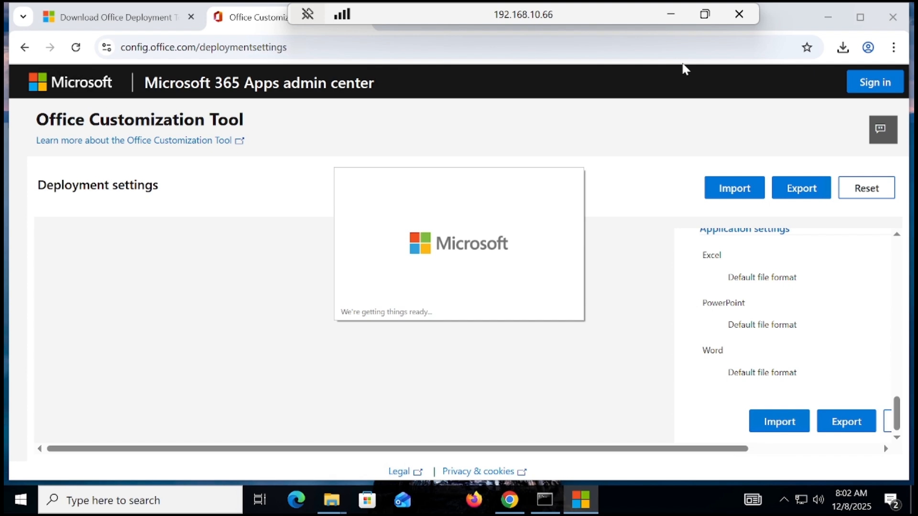
click(827, 17)
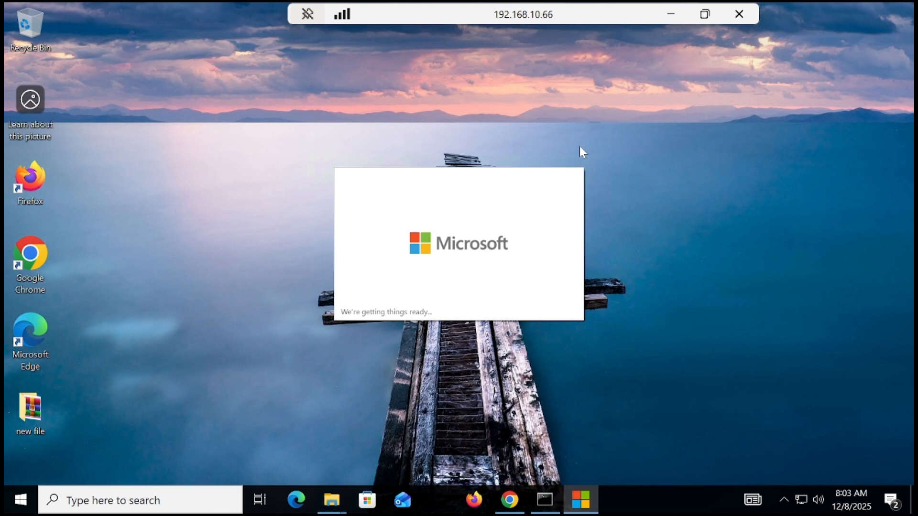
click(670, 15)
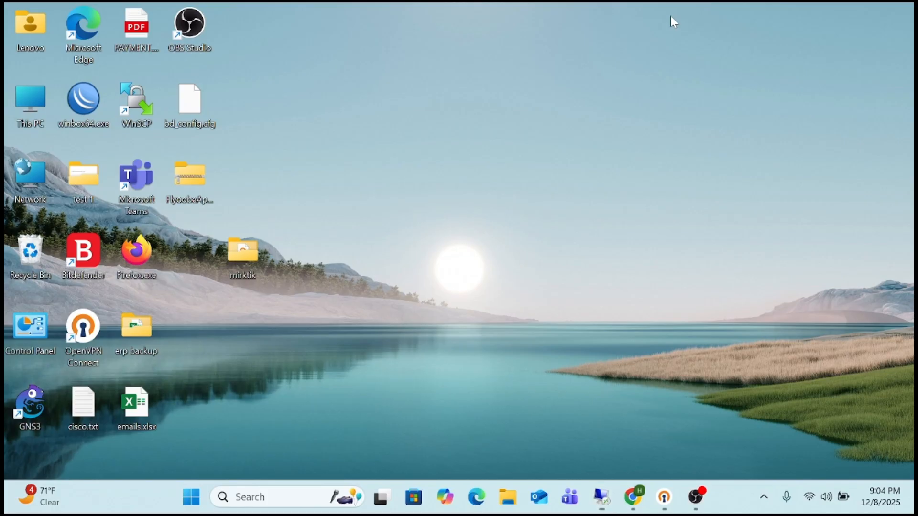
click(696, 497)
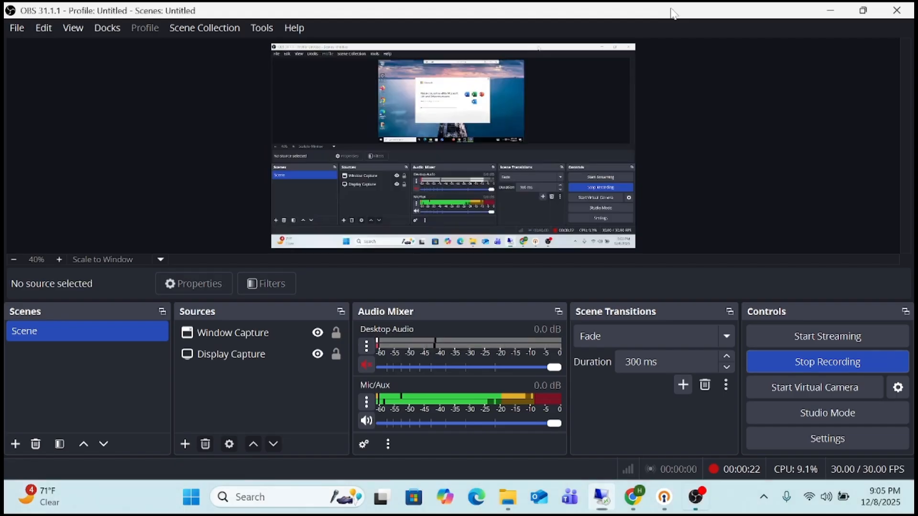
click(797, 367)
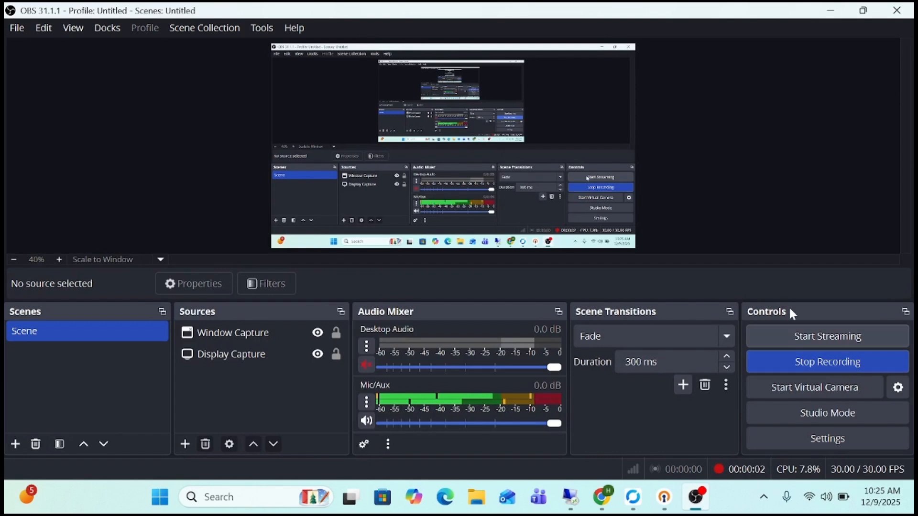
click(831, 11)
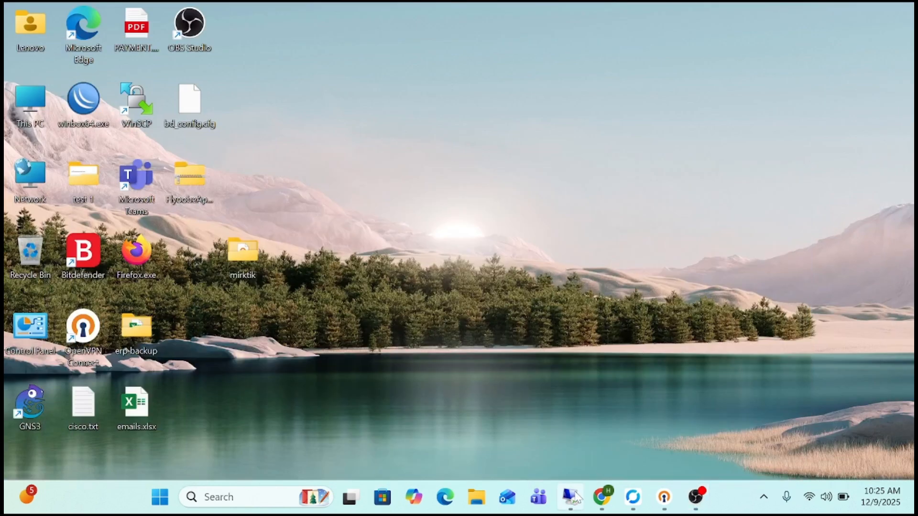
Return to the remote desktop session and close the Office installer's completion window
click(570, 497)
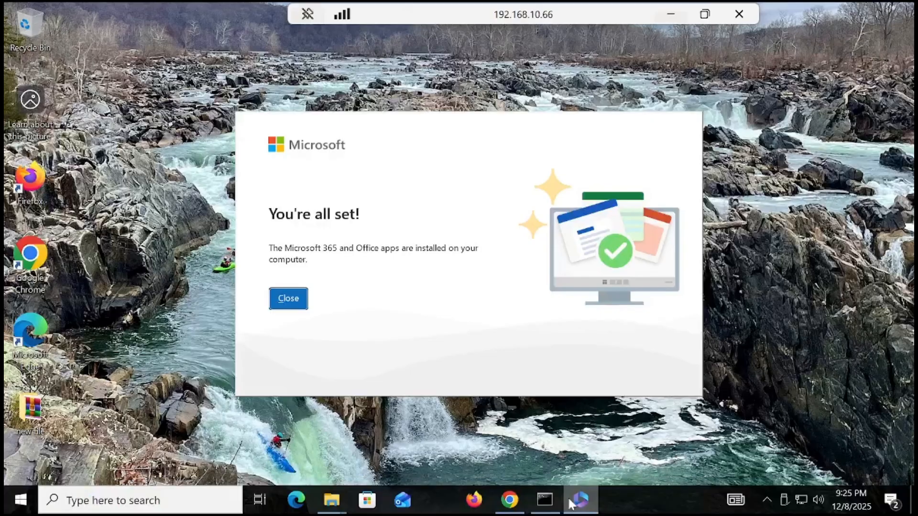
click(299, 305)
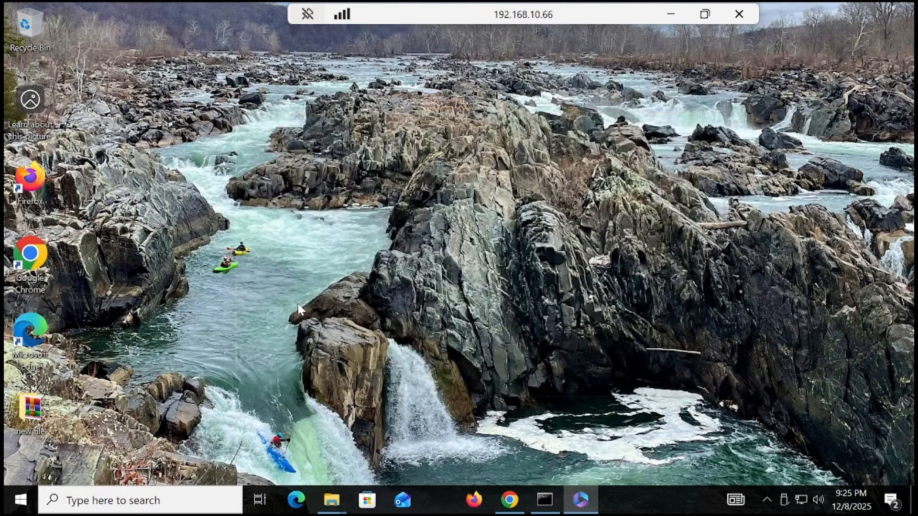
Launch Word, accept the Office license agreement with its privacy notice, and create a blank document
click(23, 500)
text(wor)
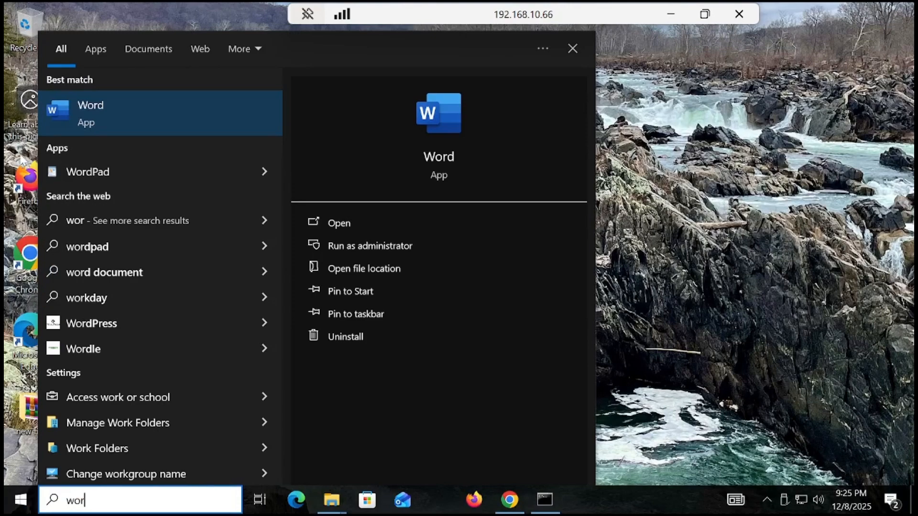
click(86, 121)
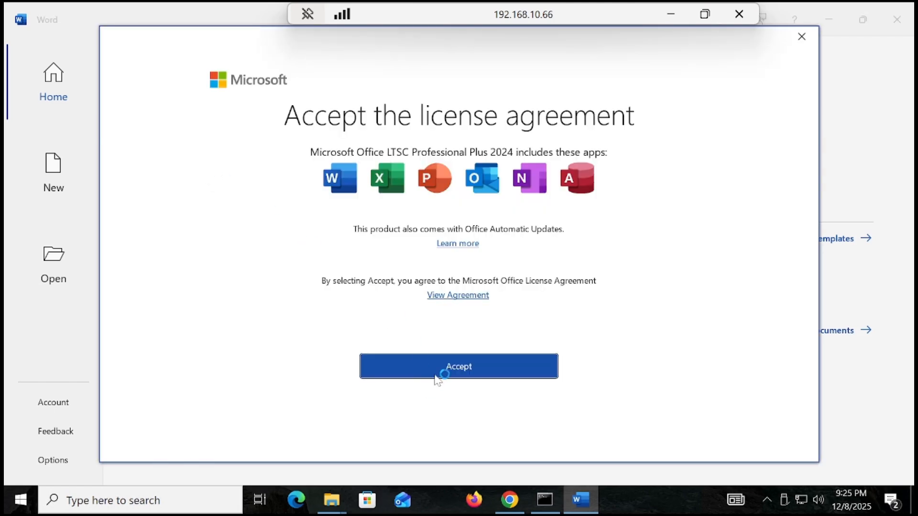
click(436, 370)
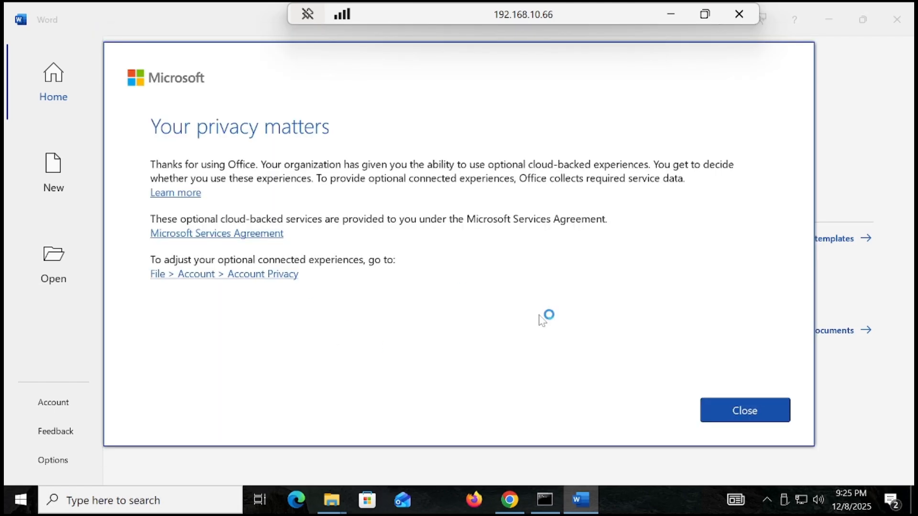
click(749, 411)
click(211, 165)
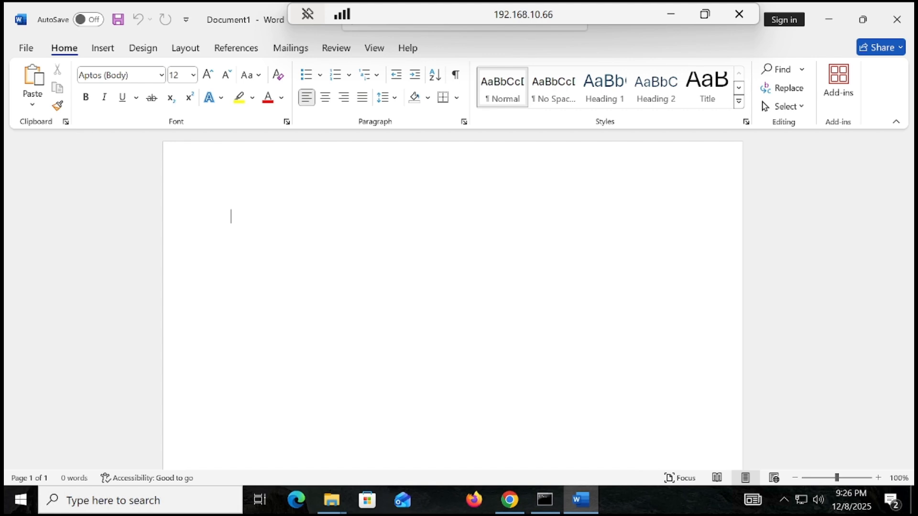
Close the remote desktop session to 192.168.10.66 and return to the local desktop
click(734, 13)
click(505, 285)
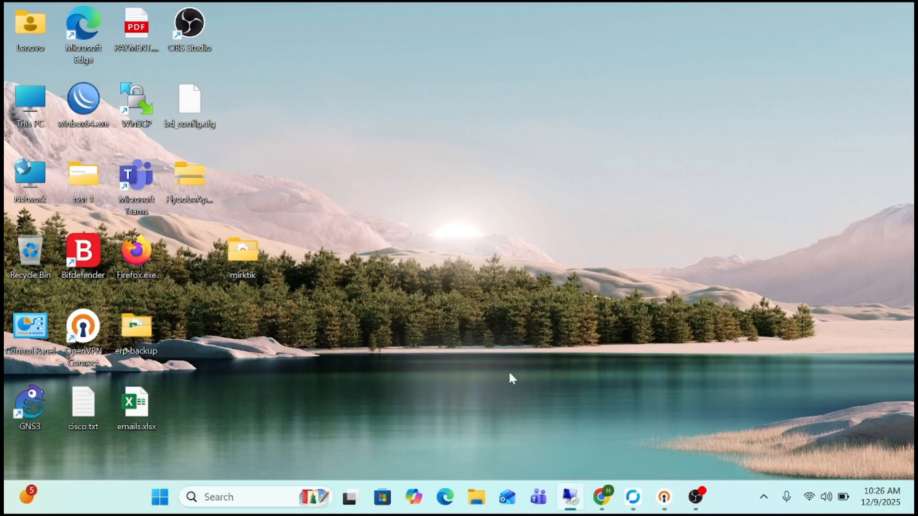